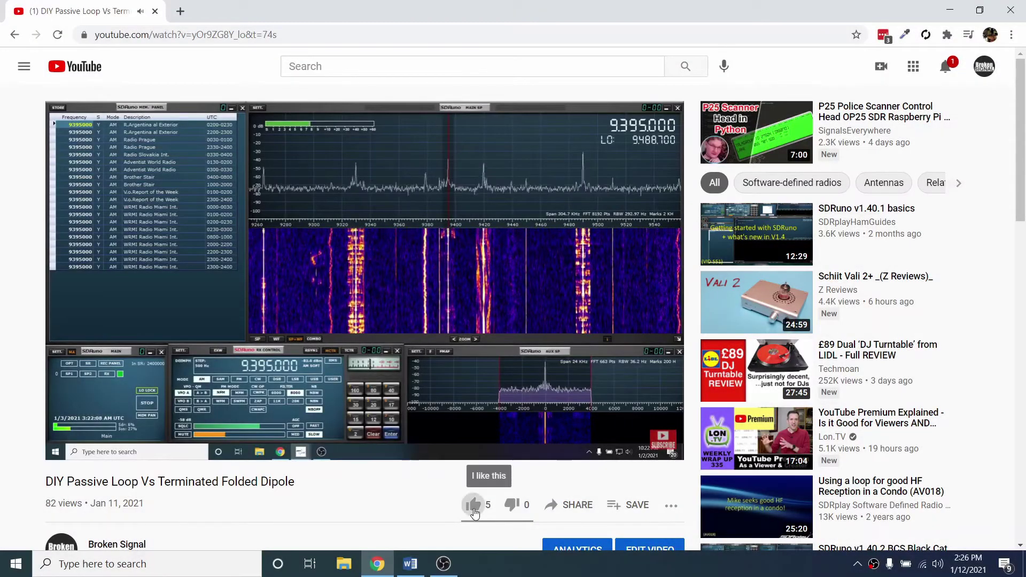
Step: Like the Passive Loop vs Folded Dipole video and browse the channel's Videos tab uploads
left_click(478, 503)
mouse_move(663, 436)
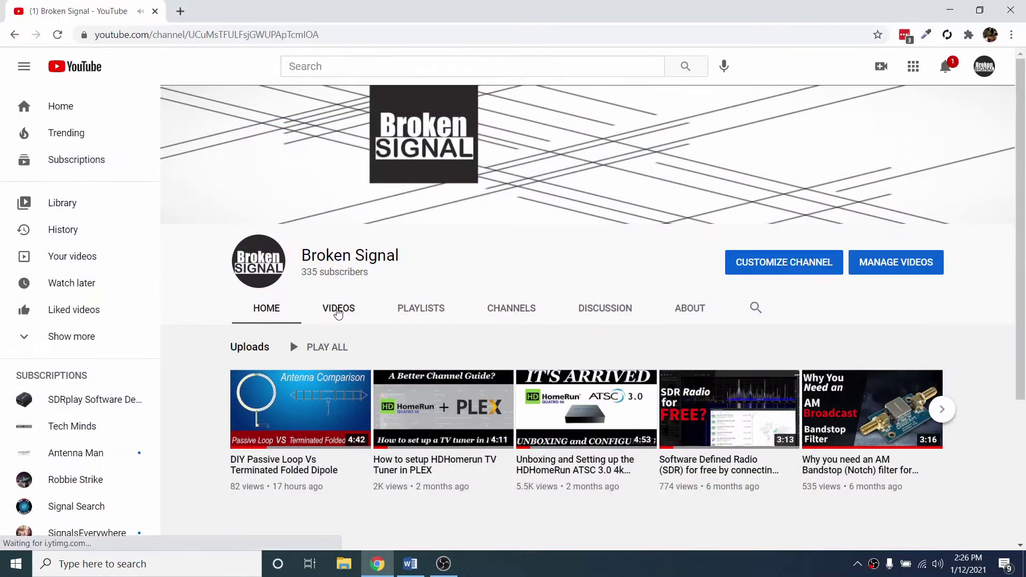
left_click(338, 310)
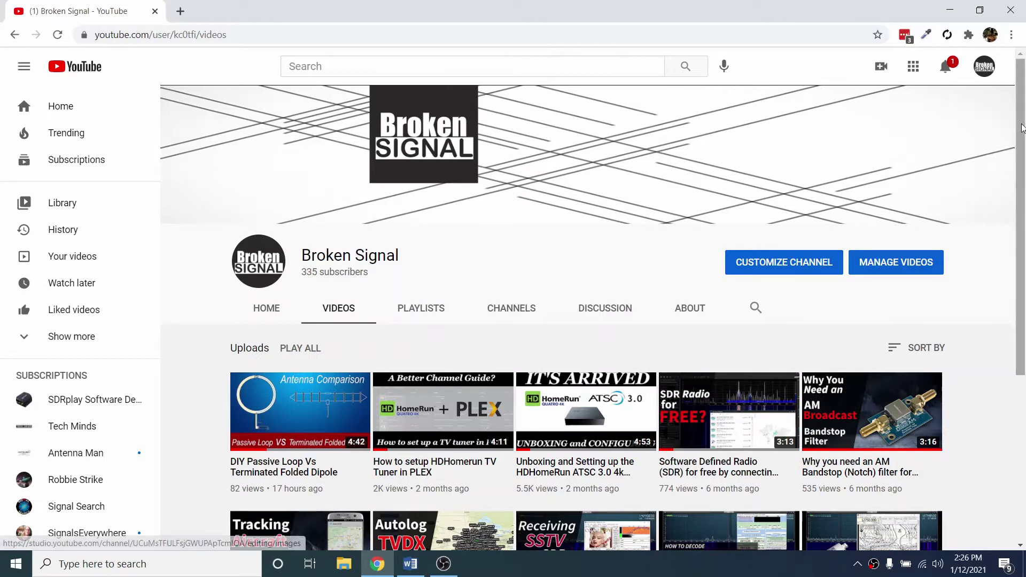
left_click_drag(1020, 129, 1025, 333)
mouse_move(713, 432)
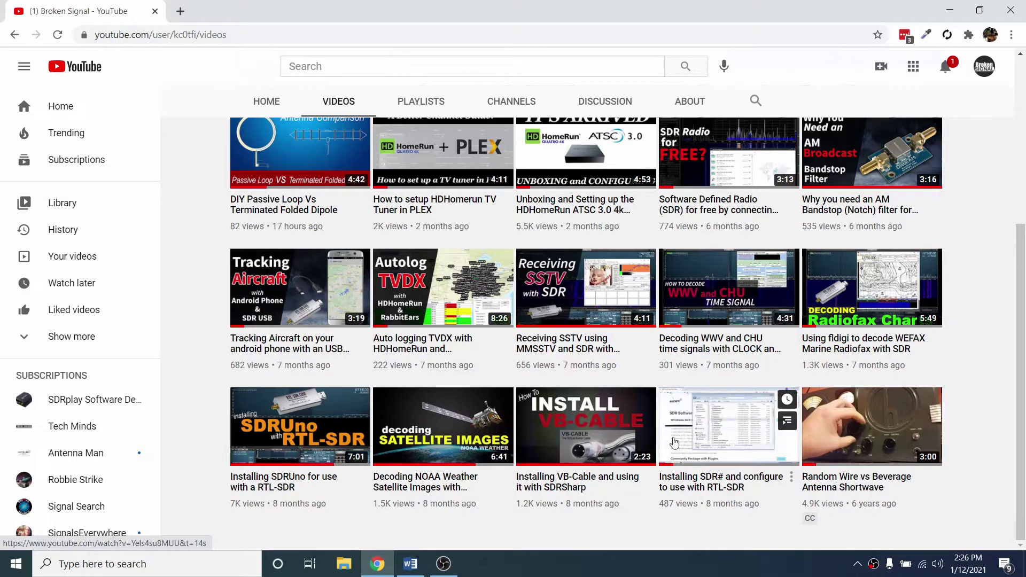
Step: Translate the Russian rtl-sdr.ru plugin page into English and scroll down the list
mouse_move(581, 434)
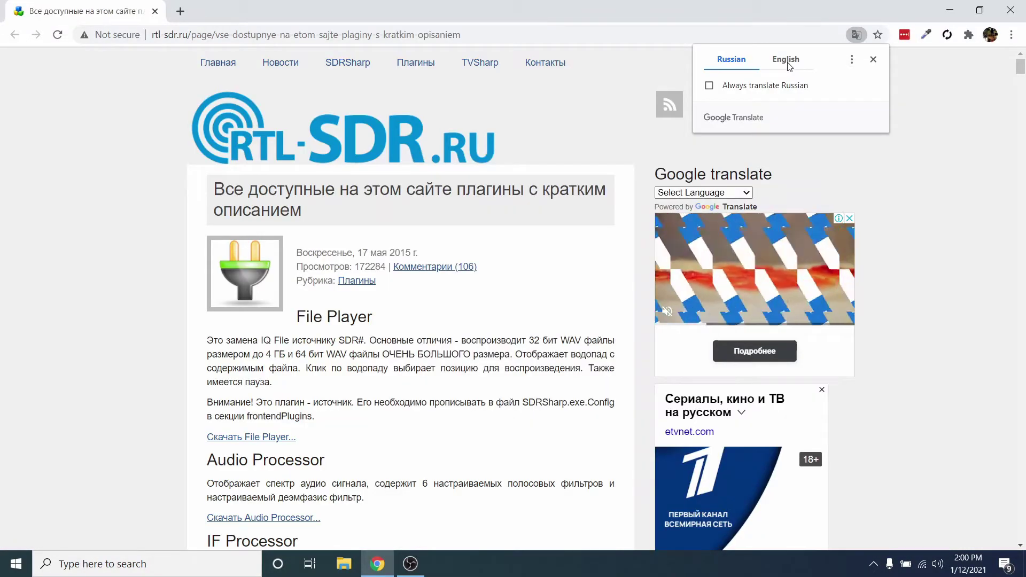
left_click(787, 63)
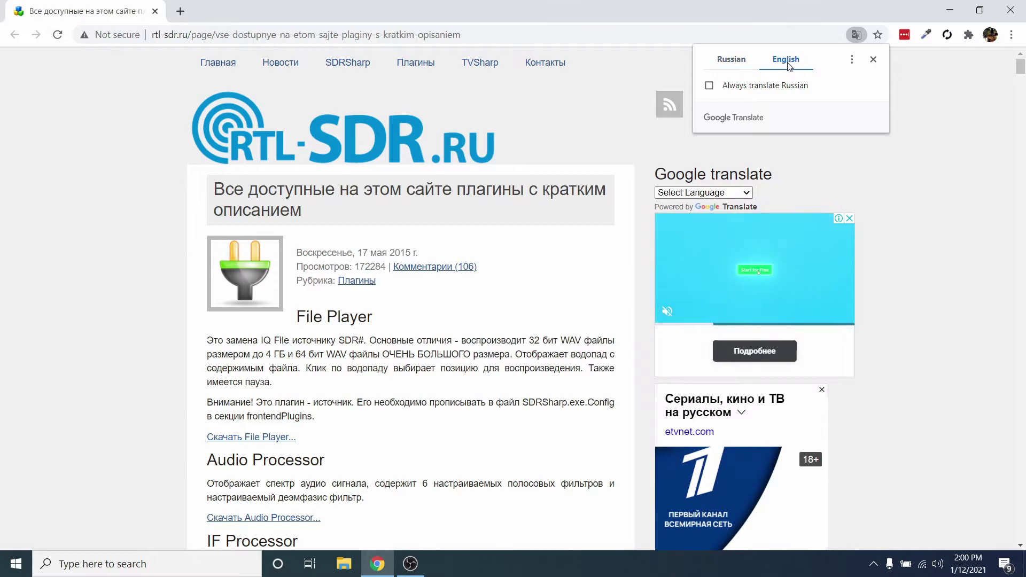
left_click_drag(1020, 72, 1022, 119)
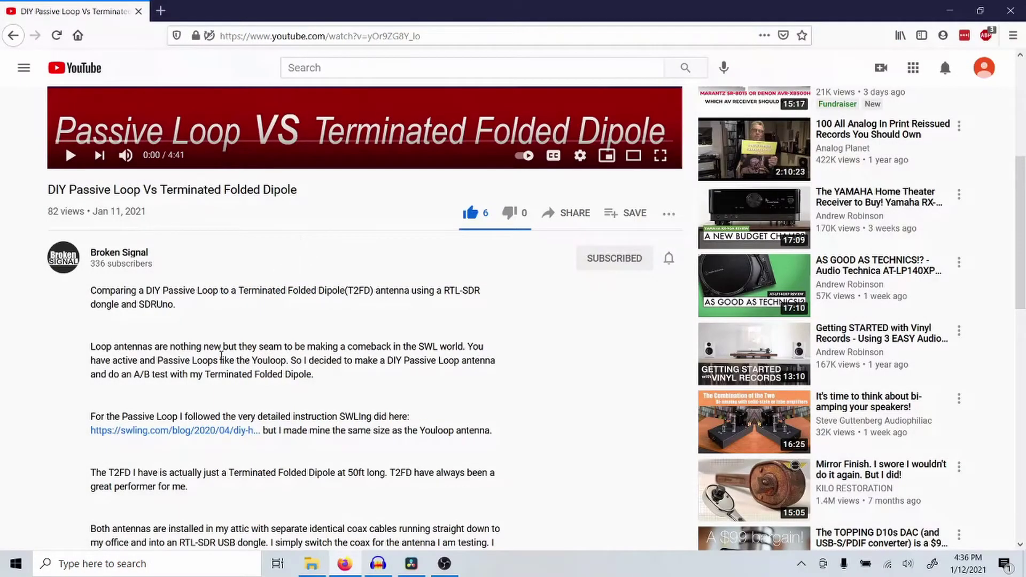
Step: Extract mpxoutput.zip with 7-Zip into an mpxoutput folder and open it
right_click(172, 151)
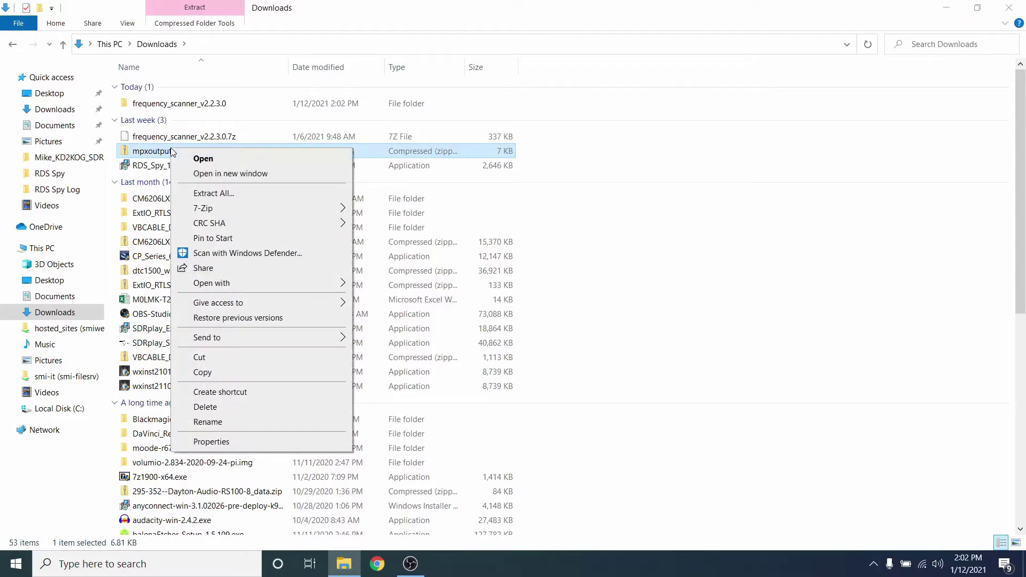
mouse_move(255, 209)
left_click(409, 270)
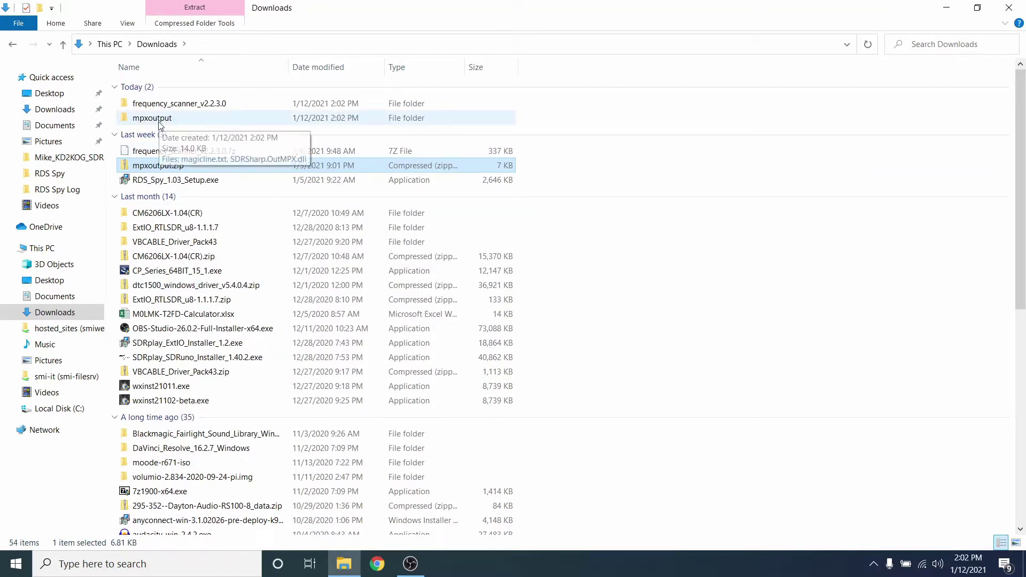
double_click(158, 119)
Step: Copy SDRSharp.OutMPX.dll into the sdrsharp-x86 folder
right_click(172, 102)
left_click(204, 262)
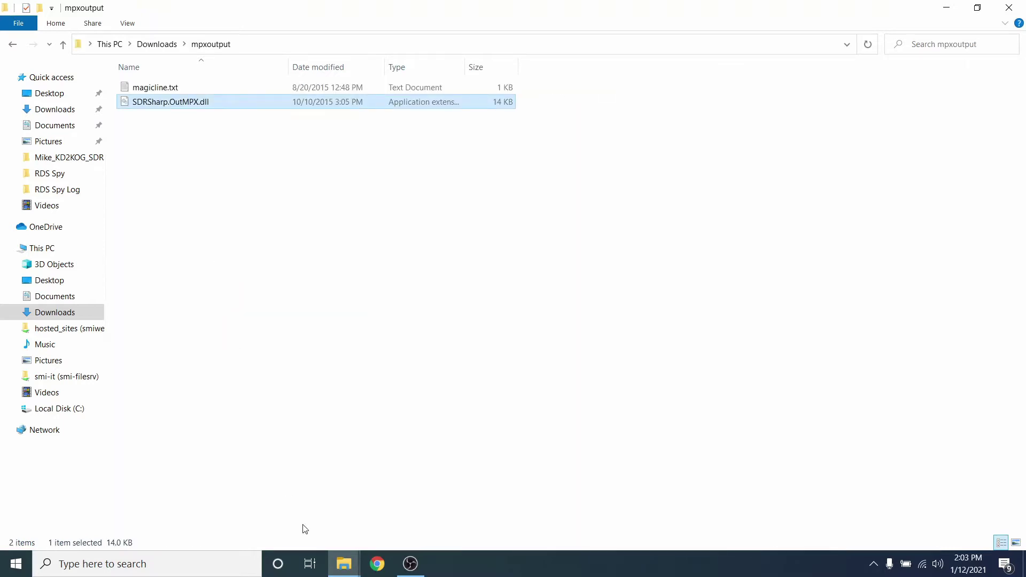
mouse_move(343, 564)
left_click(402, 531)
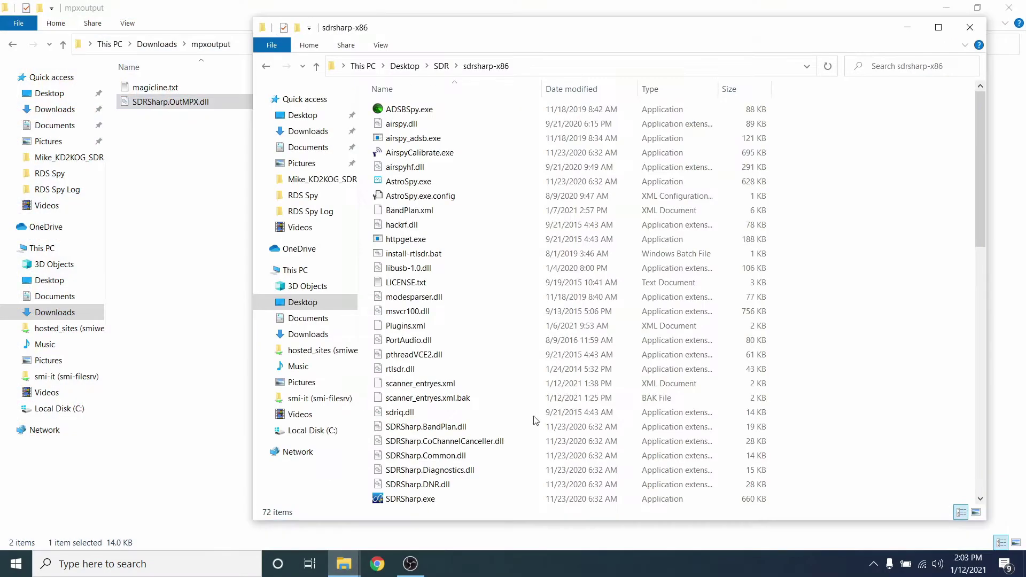
right_click(832, 322)
left_click(901, 422)
Step: Open Plugins.xml in Notepad for editing
right_click(418, 329)
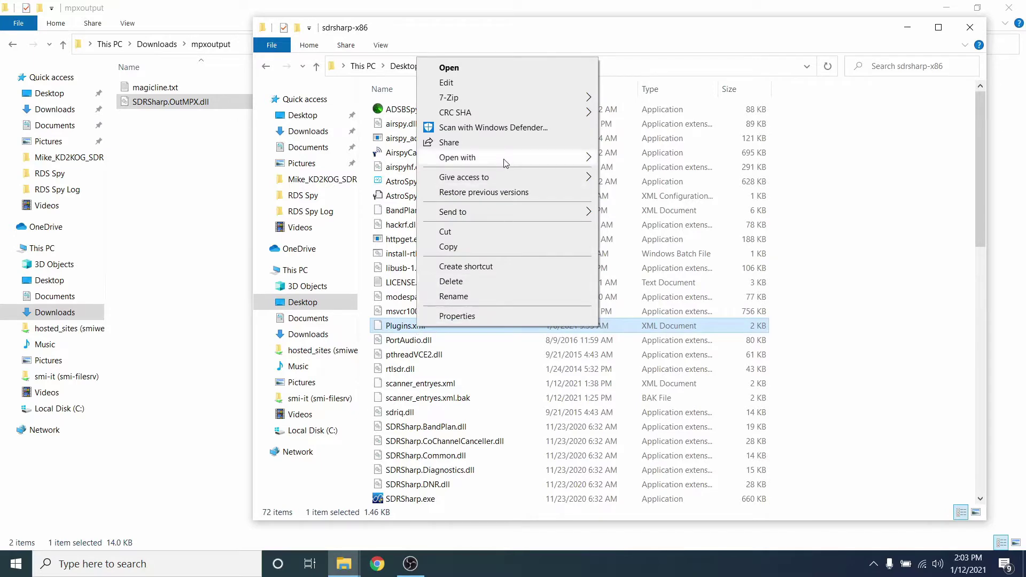
mouse_move(505, 160)
left_click(625, 173)
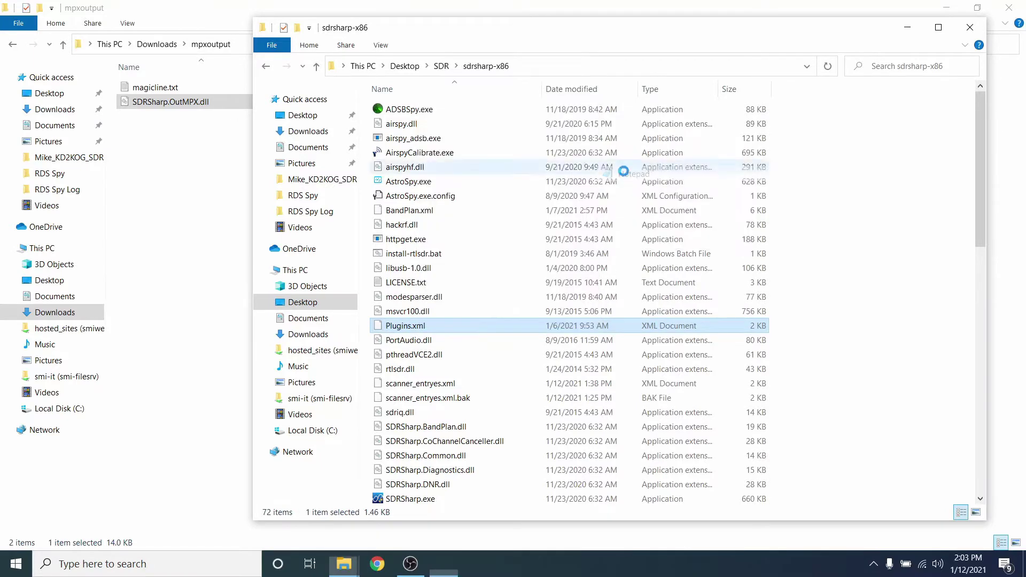
left_click(199, 514)
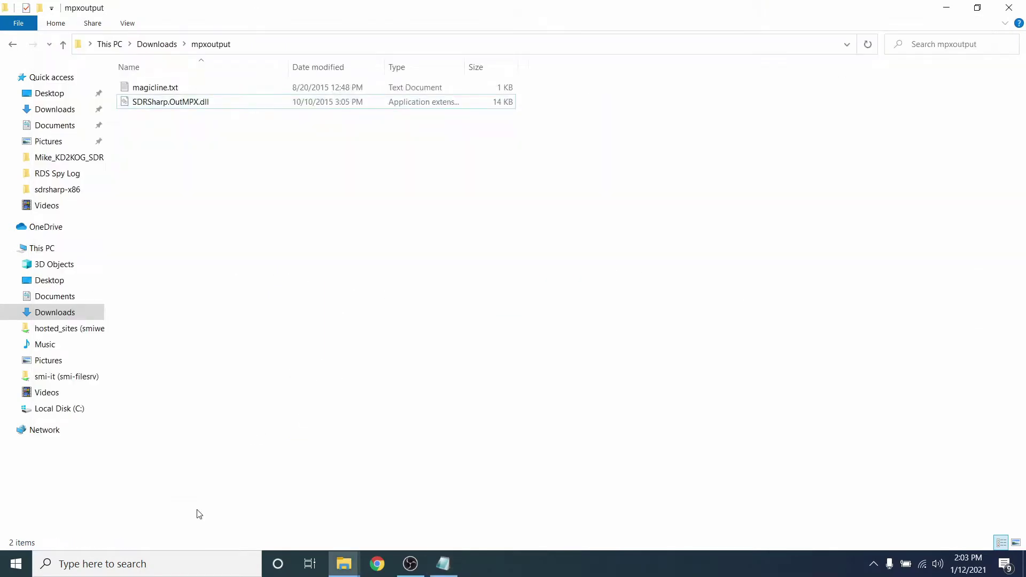
Step: Paste the MPX line from magicline.txt over the existing MPX line in Plugins.xml, then close it
double_click(159, 87)
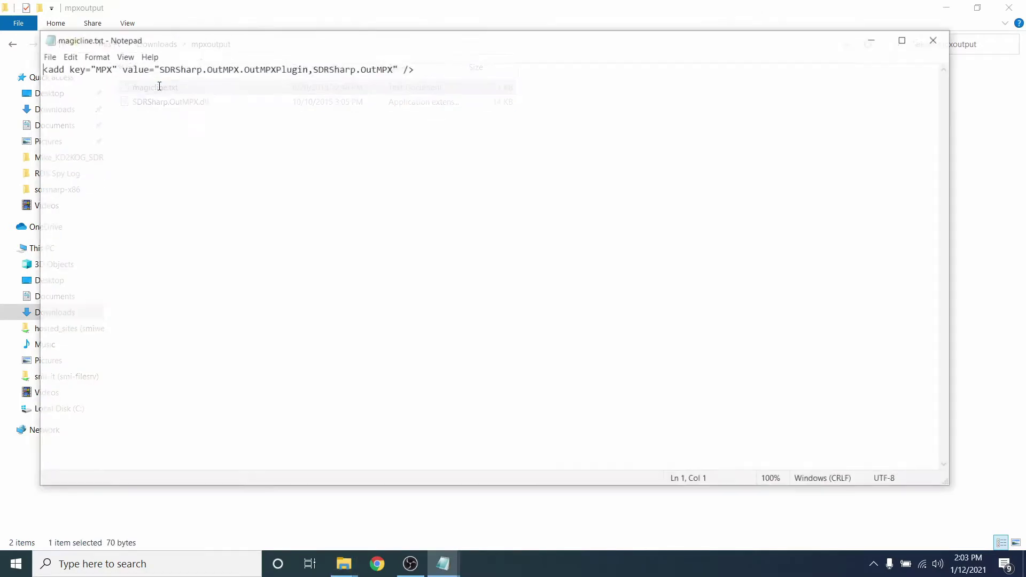
key("ctrl+a")
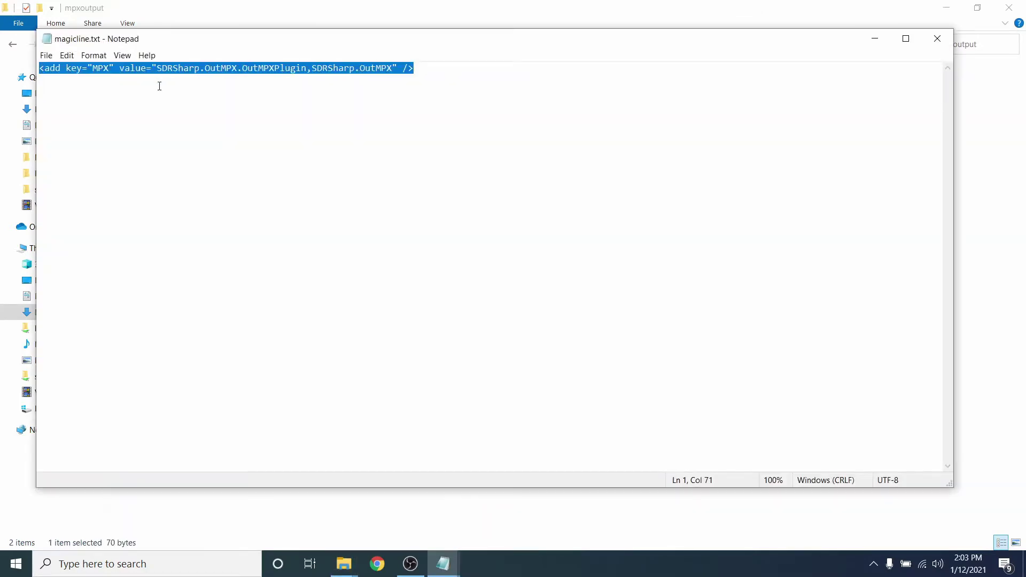
left_click(263, 507)
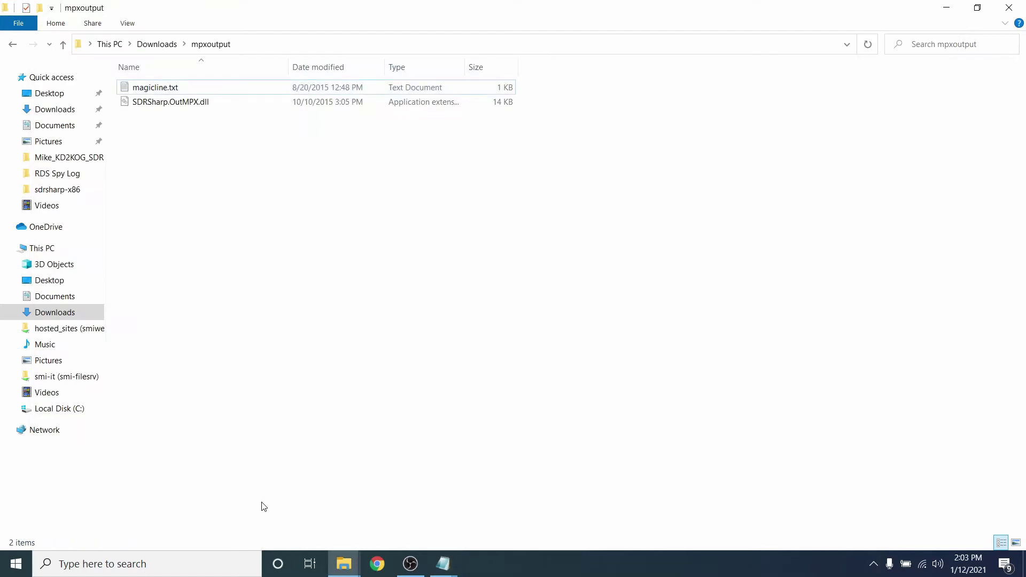
mouse_move(443, 563)
left_click(415, 523)
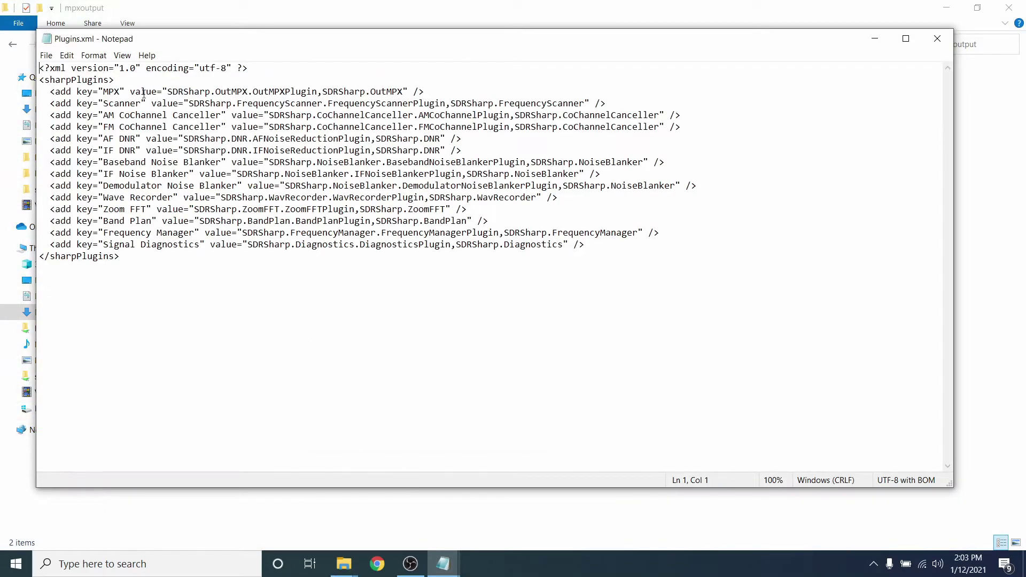
left_click_drag(46, 92, 409, 91)
key("ctrl+v")
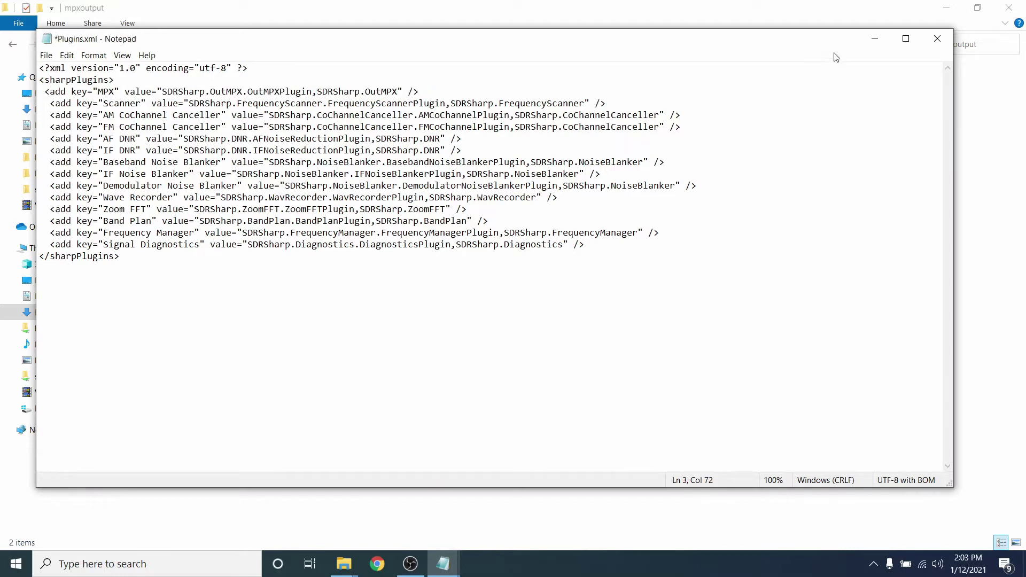
left_click(938, 38)
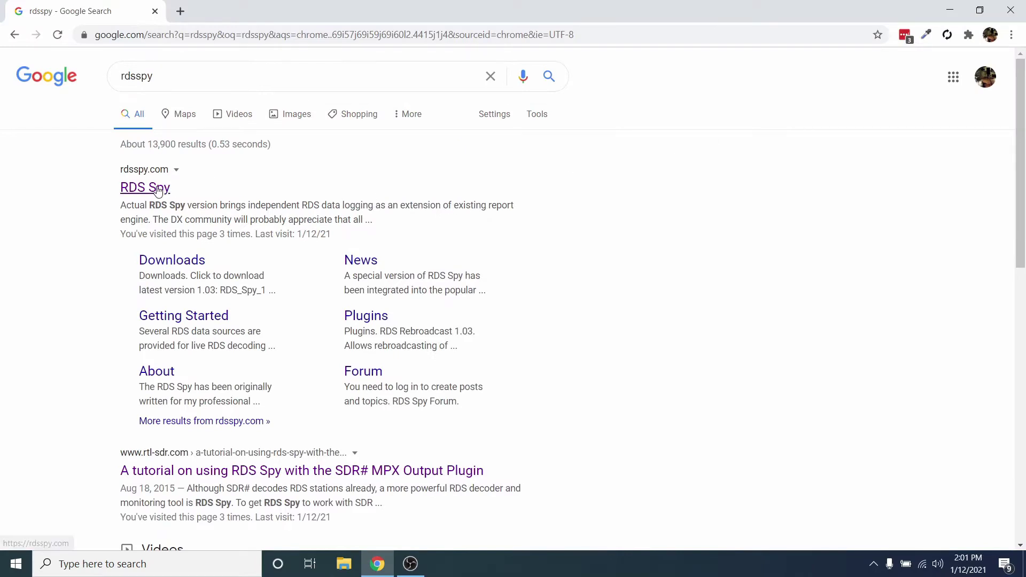
Step: Download RDS_Spy_1.03_Setup.exe from the RDS Spy website's Downloads page
left_click(158, 189)
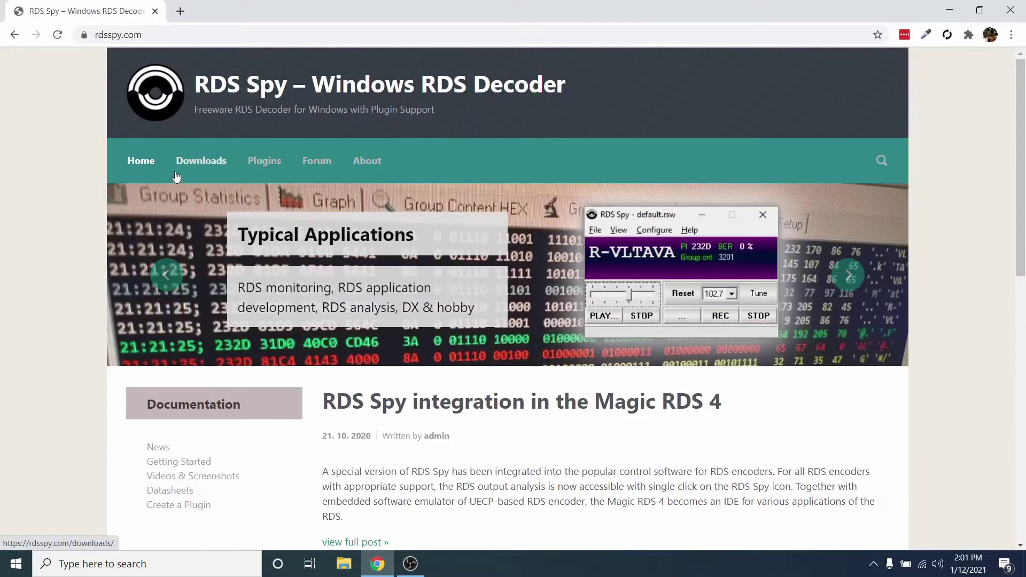
left_click(199, 163)
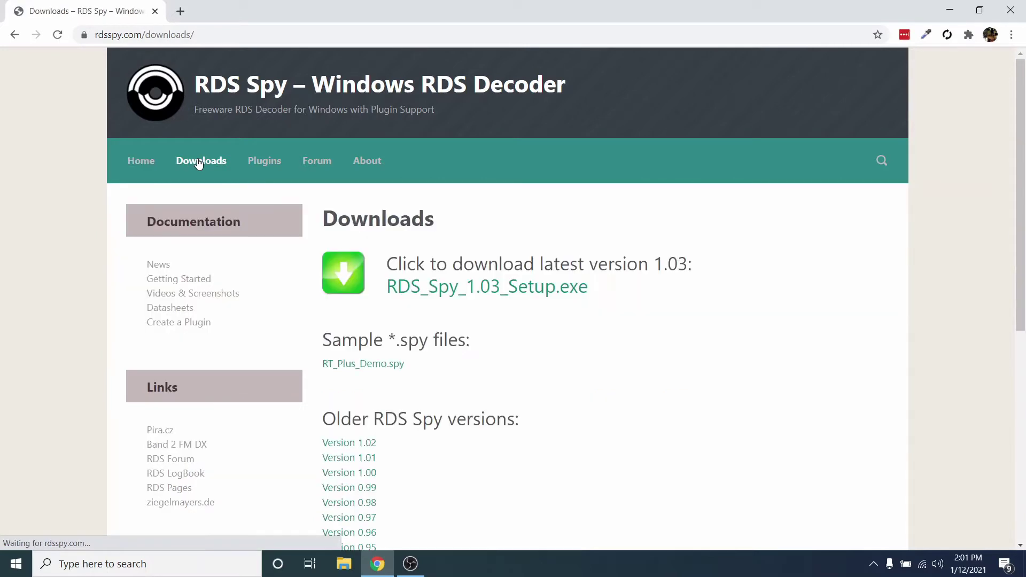
left_click(442, 291)
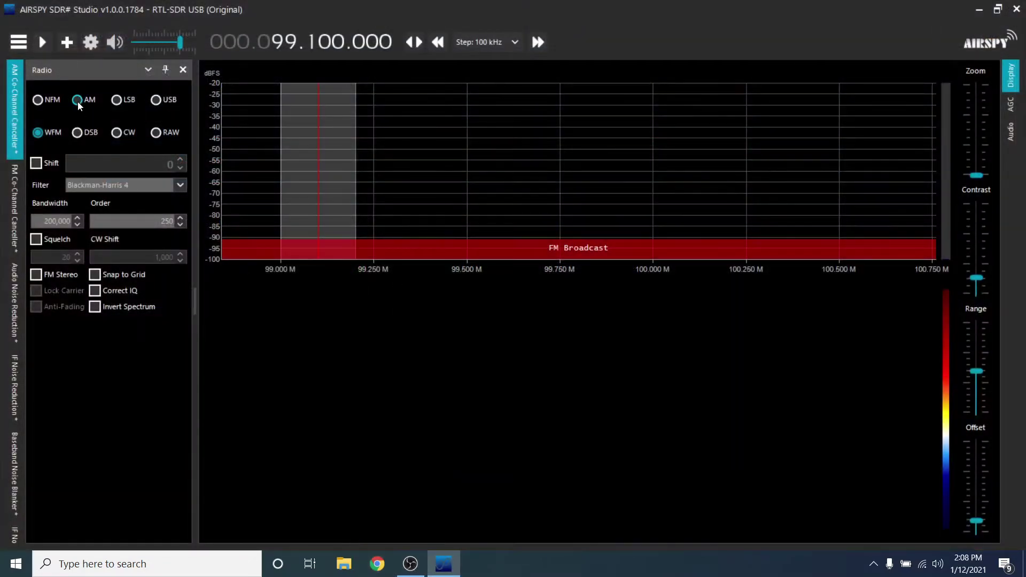
Step: Set the MPX Output panel's audio device to [MME] CABLE Input and close the panel
left_click(22, 47)
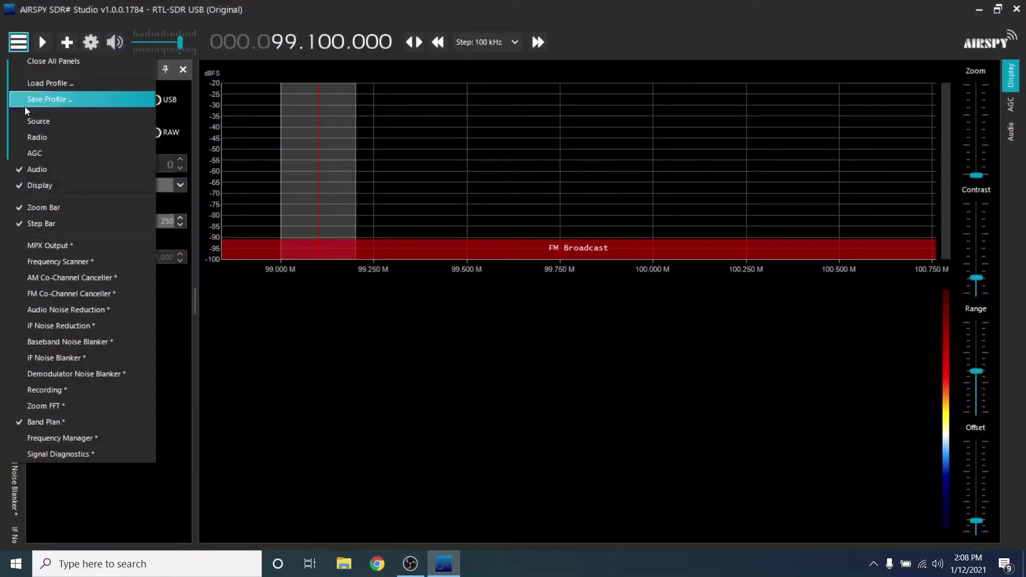
left_click(44, 249)
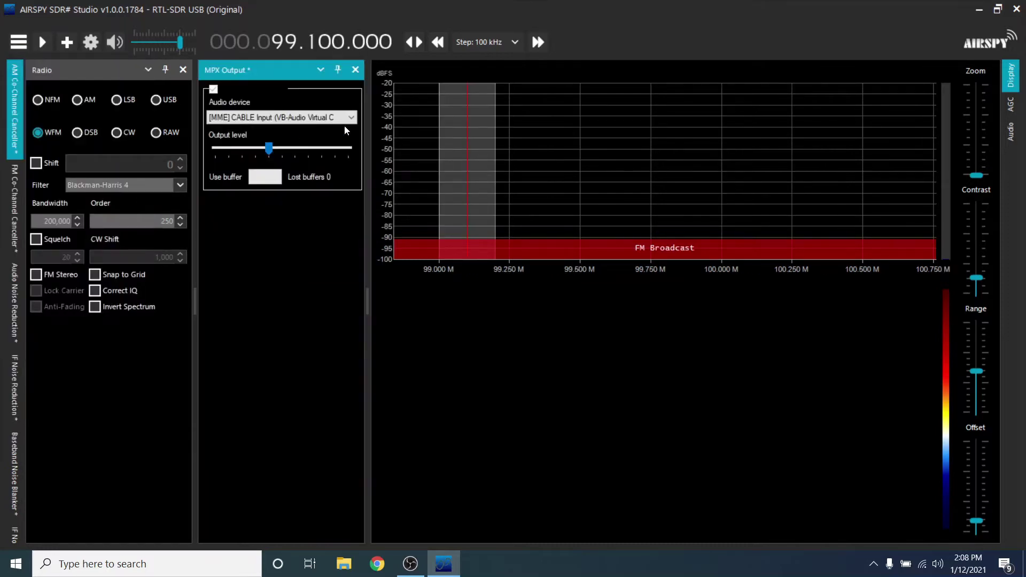
left_click(351, 118)
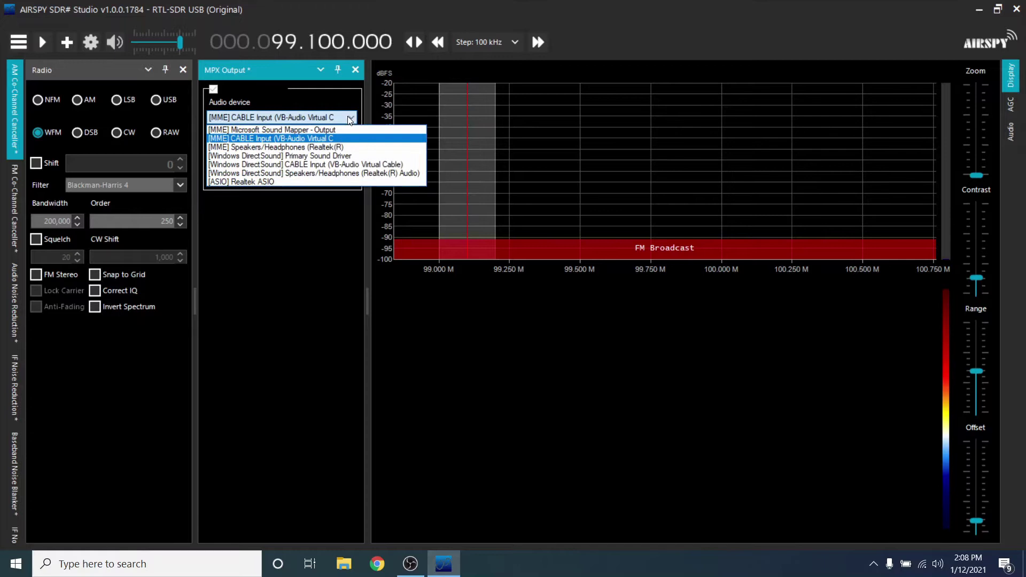
left_click(288, 140)
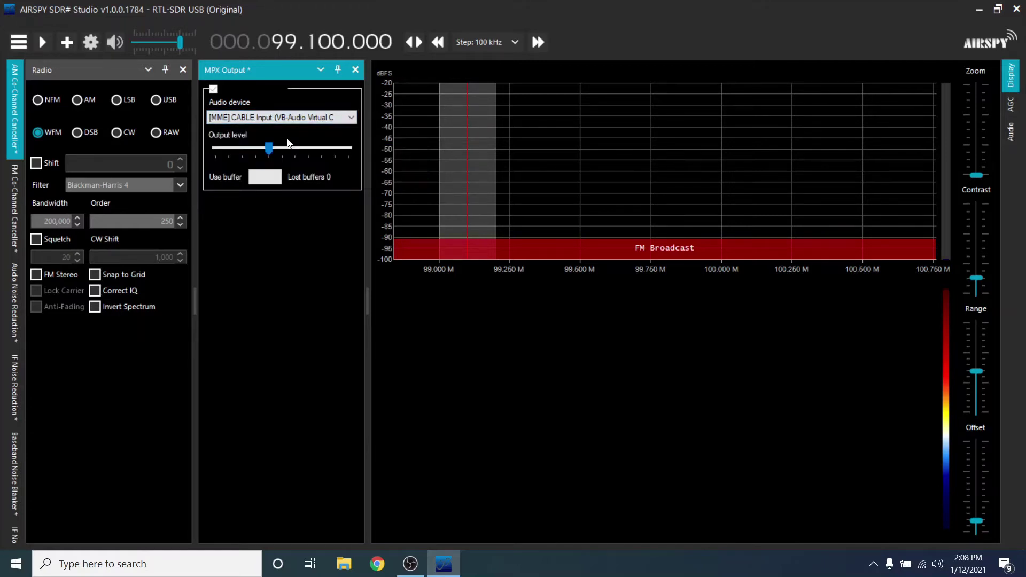
left_click(351, 76)
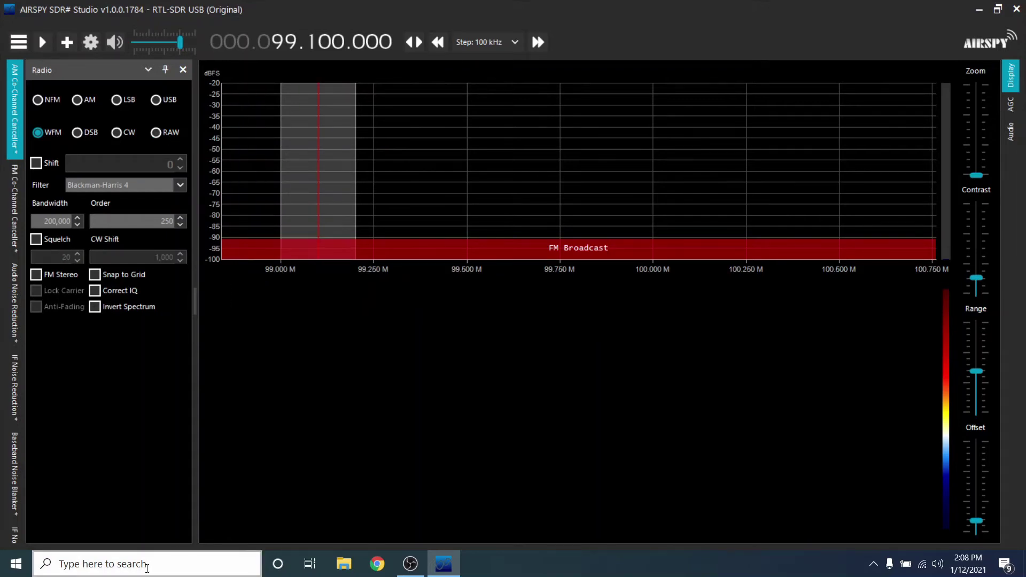
Step: Launch RDS Spy by searching 'rds' in the taskbar
left_click(147, 566)
type("rds")
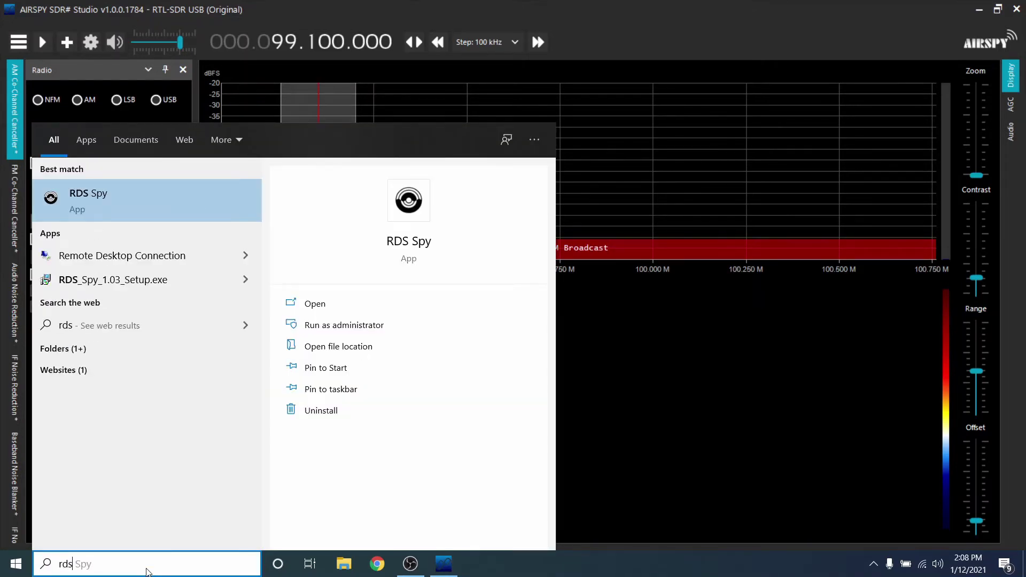
key("Return")
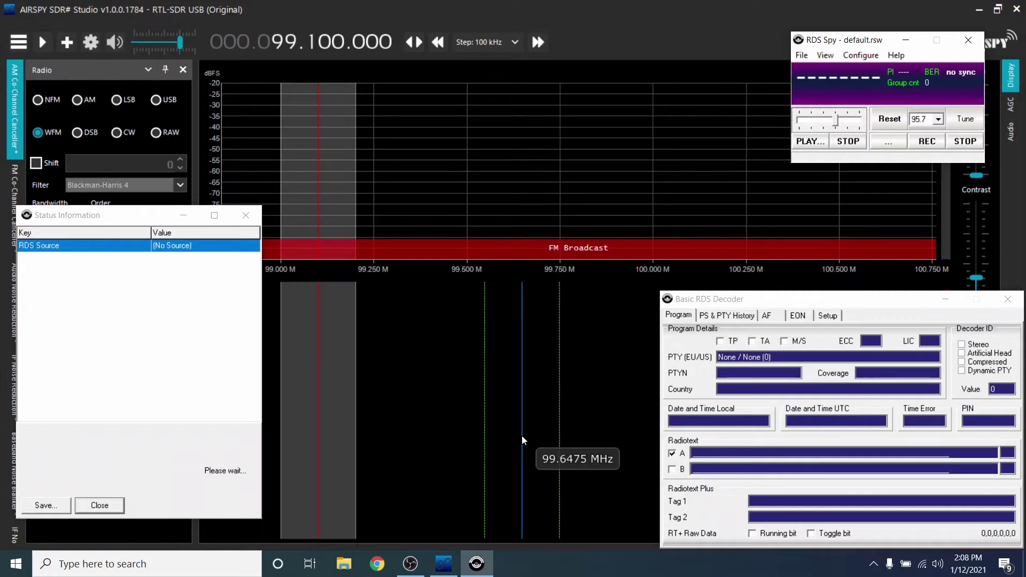
Step: Set RDS Spy's RDS source to Sound Card input from CABLE Output
left_click(857, 56)
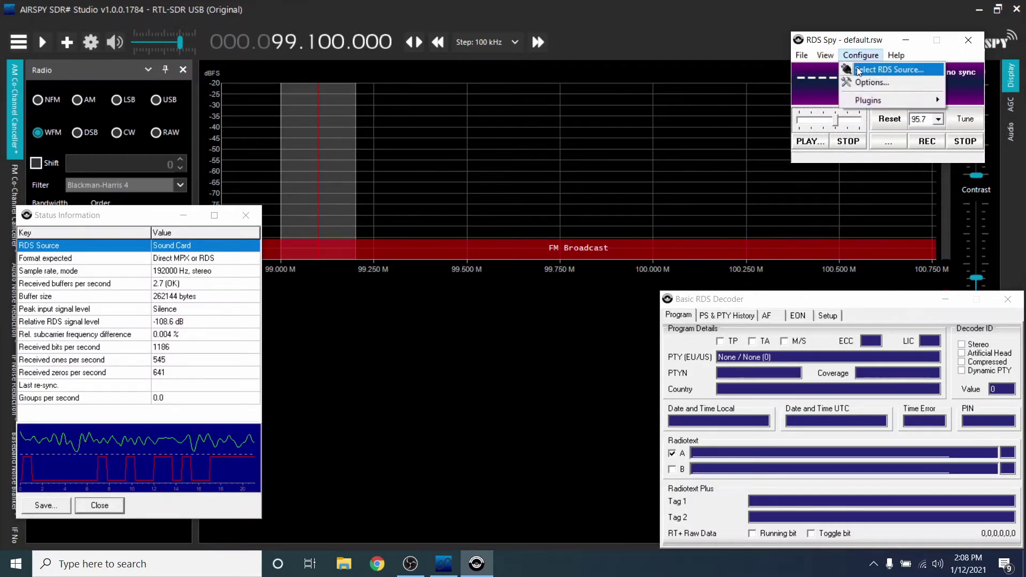
left_click(858, 70)
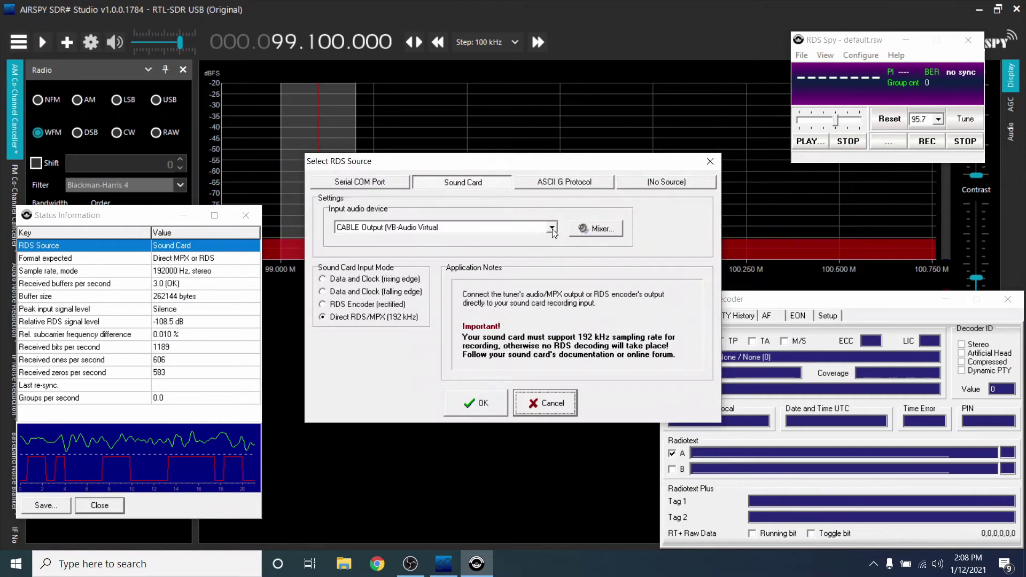
left_click(552, 228)
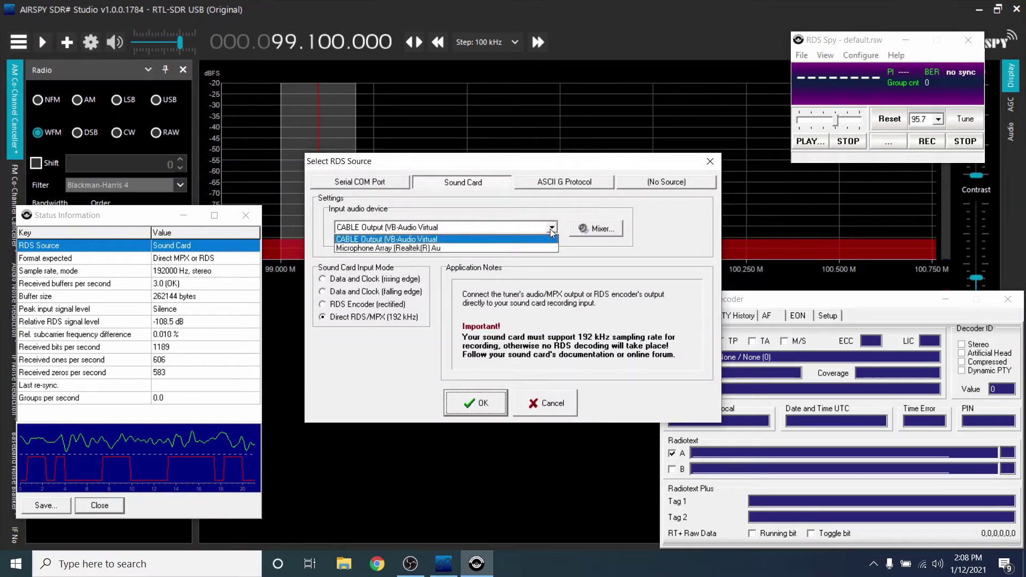
left_click(368, 239)
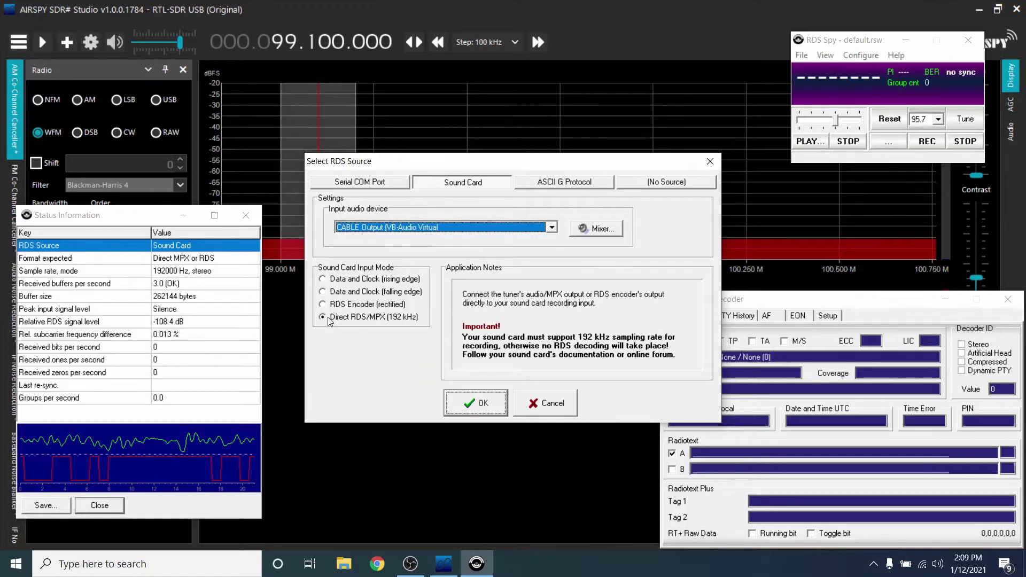
Step: Set the CABLE Output recording device's default format to 2 channel, 24 bit, 192000 Hz
left_click(598, 230)
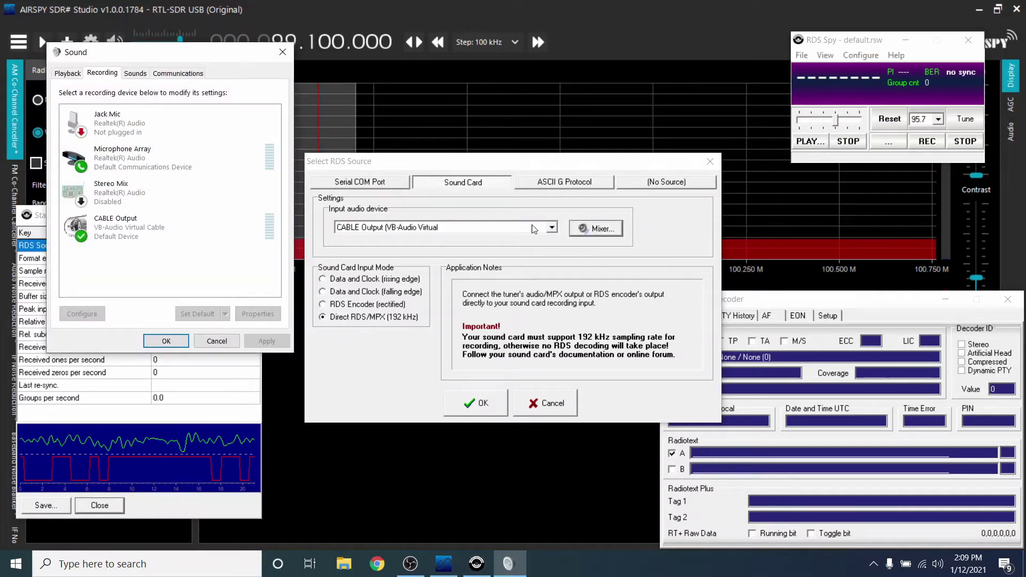
left_click(257, 229)
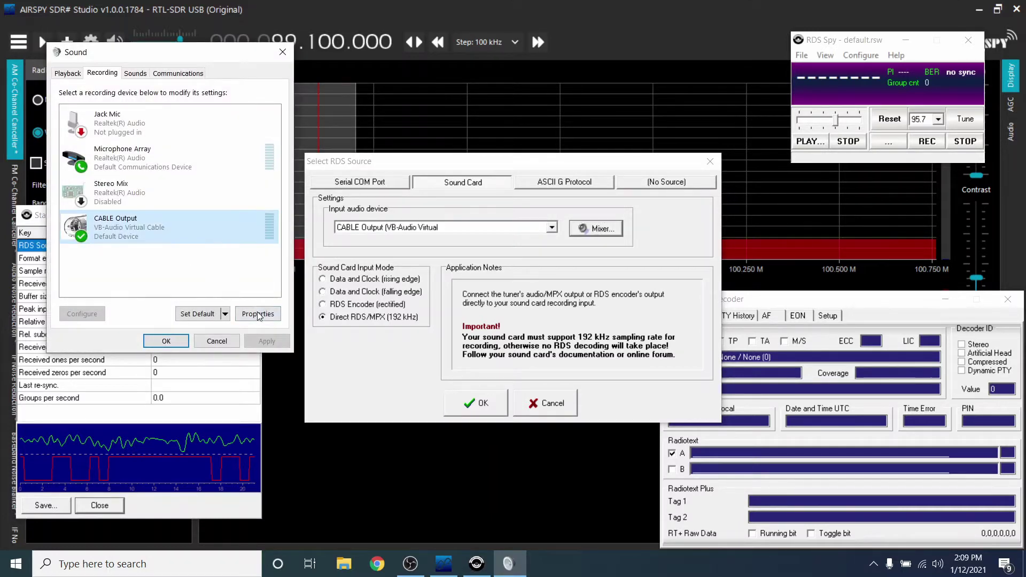
left_click(259, 315)
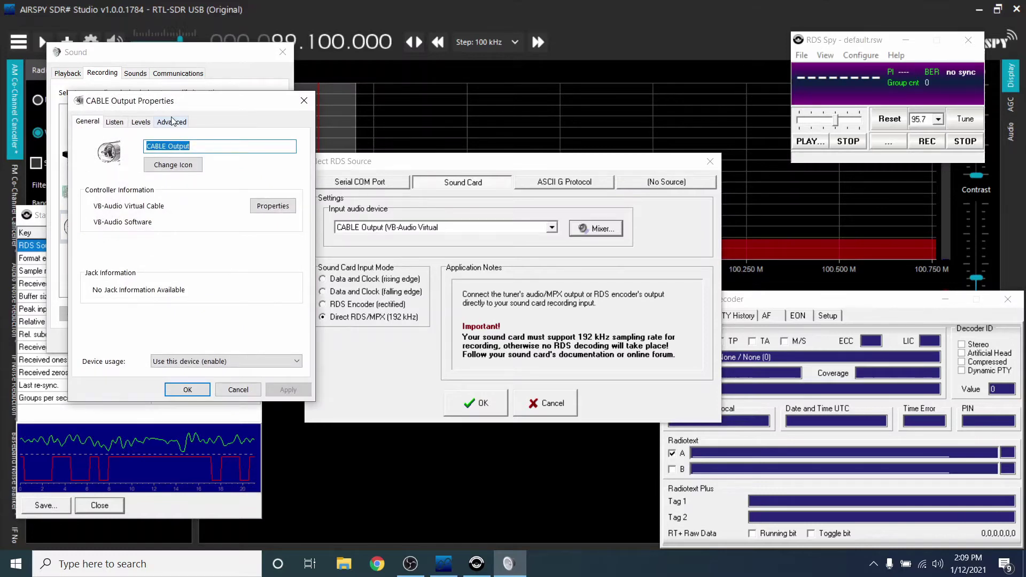
left_click(172, 123)
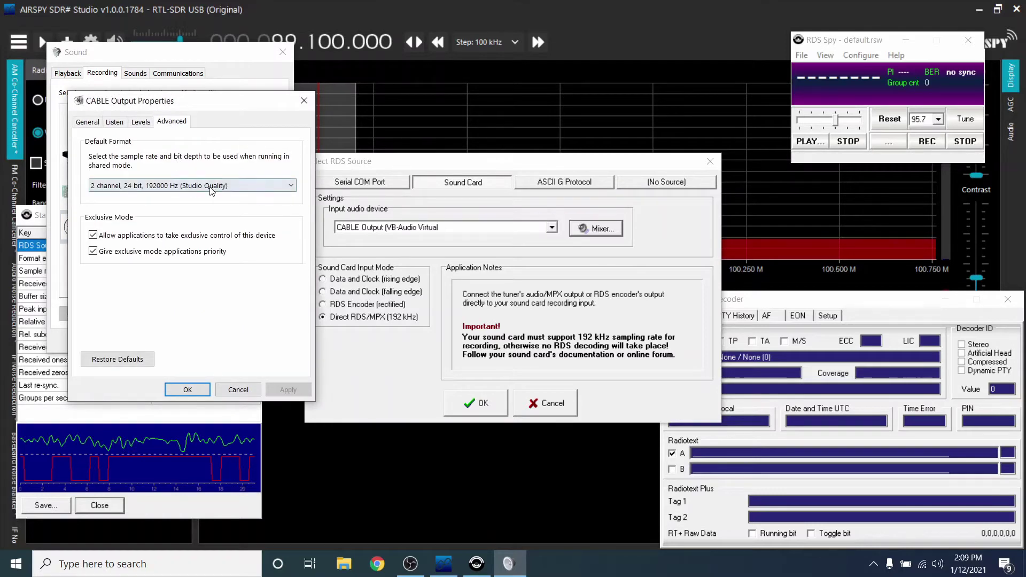
left_click(289, 188)
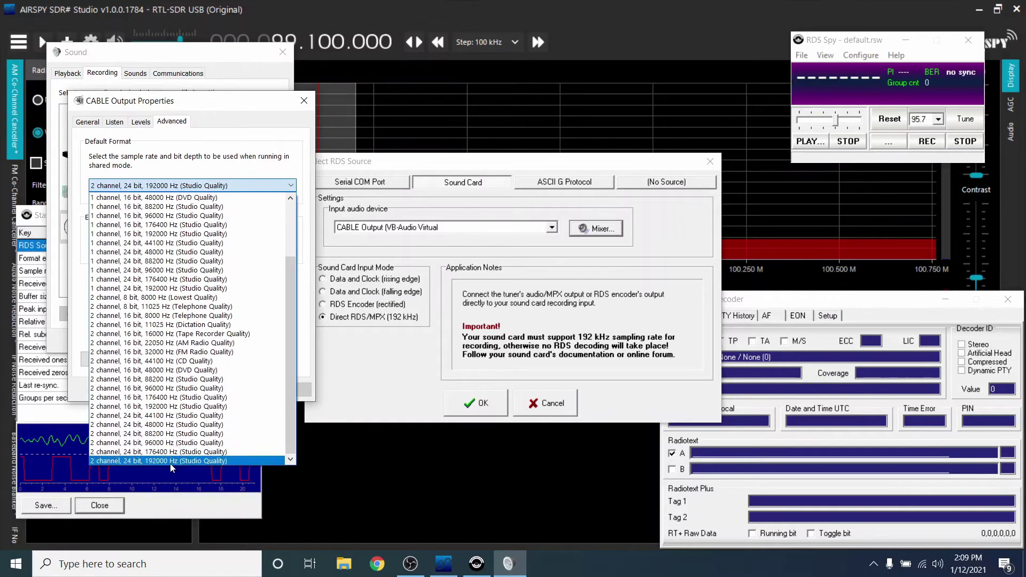
left_click(170, 462)
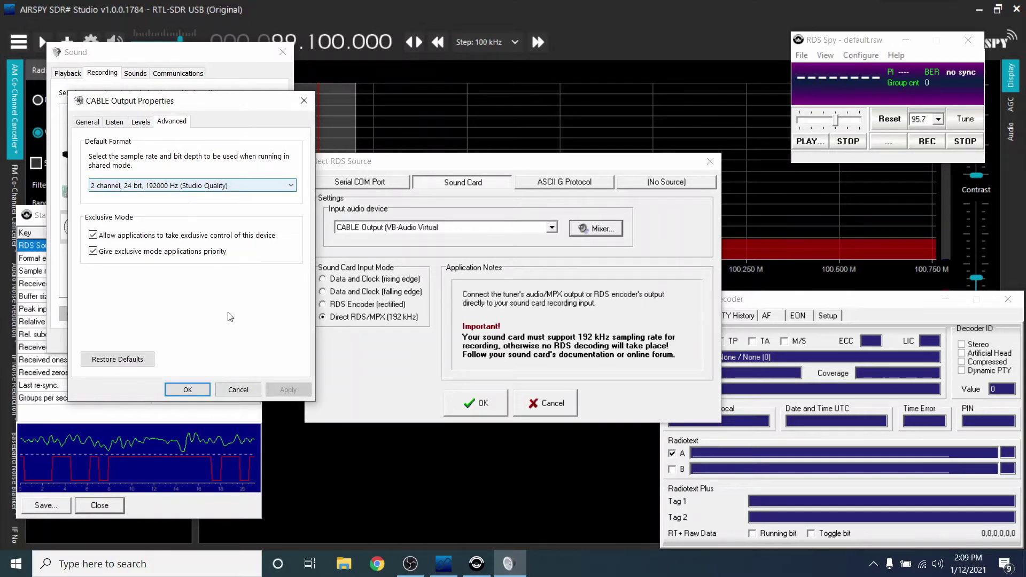
left_click(187, 389)
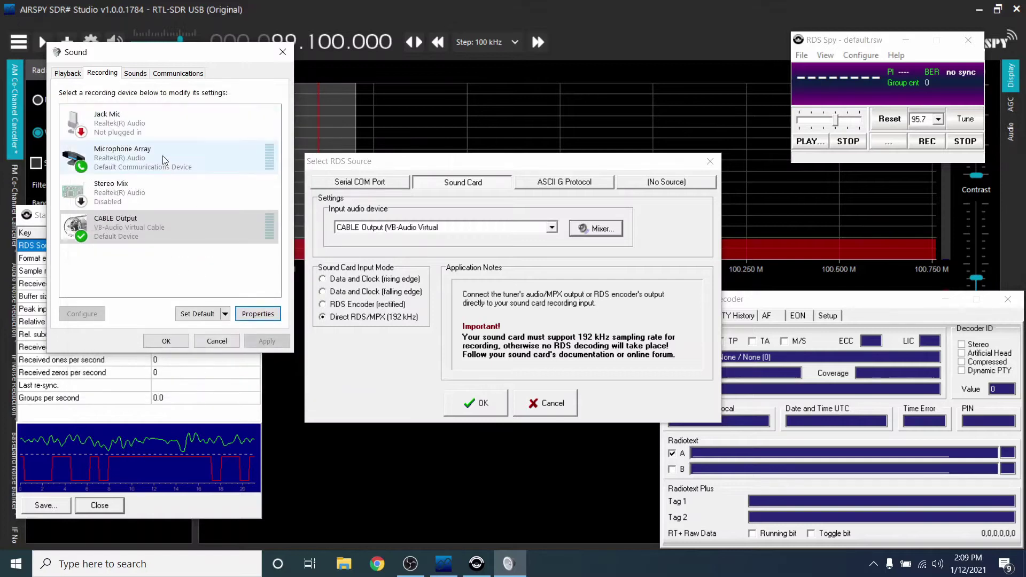
Step: Set the CABLE Input playback device's default format to 24 bit, 192000 Hz
left_click(60, 74)
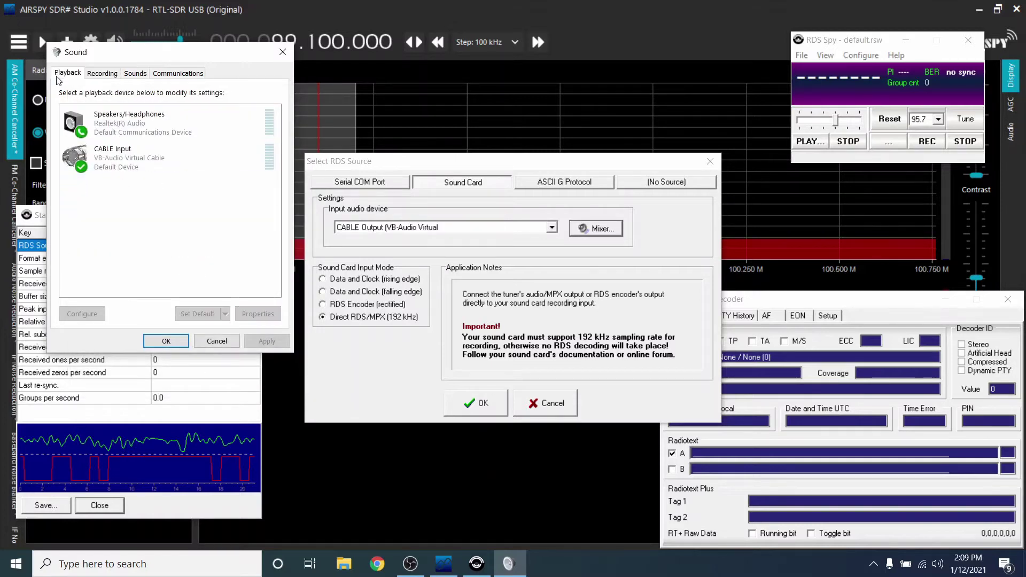
left_click(118, 159)
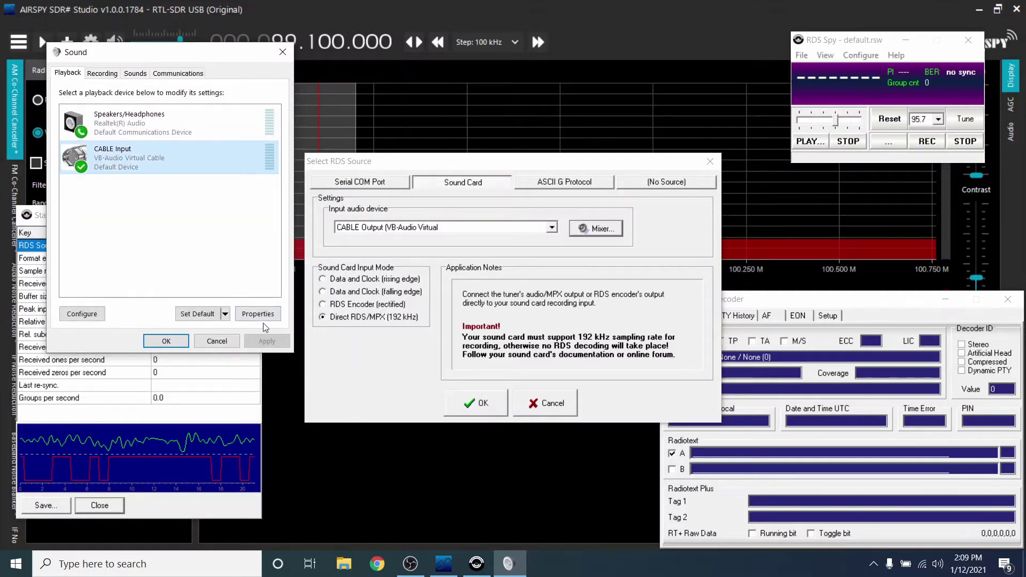
left_click(262, 318)
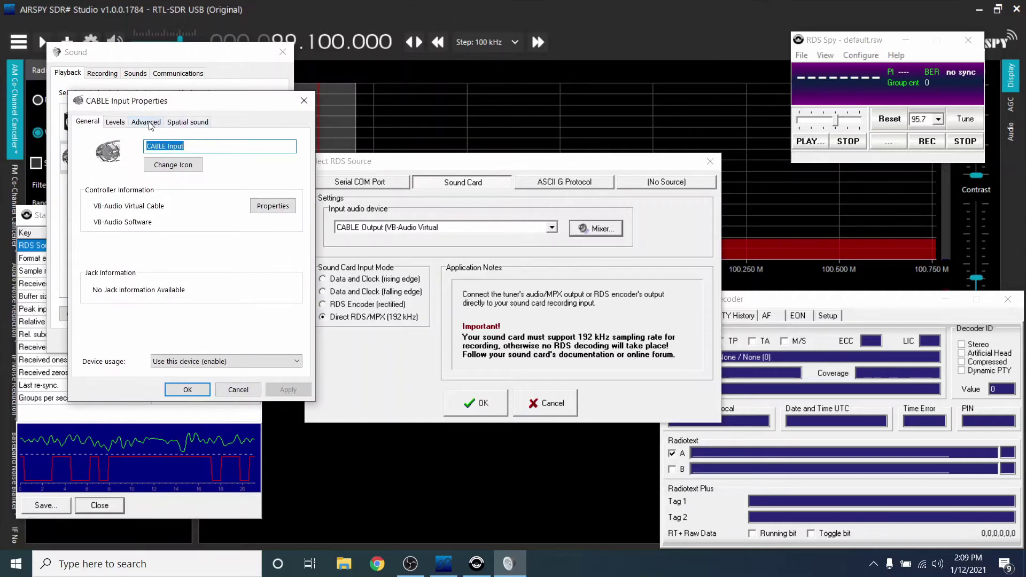
left_click(149, 124)
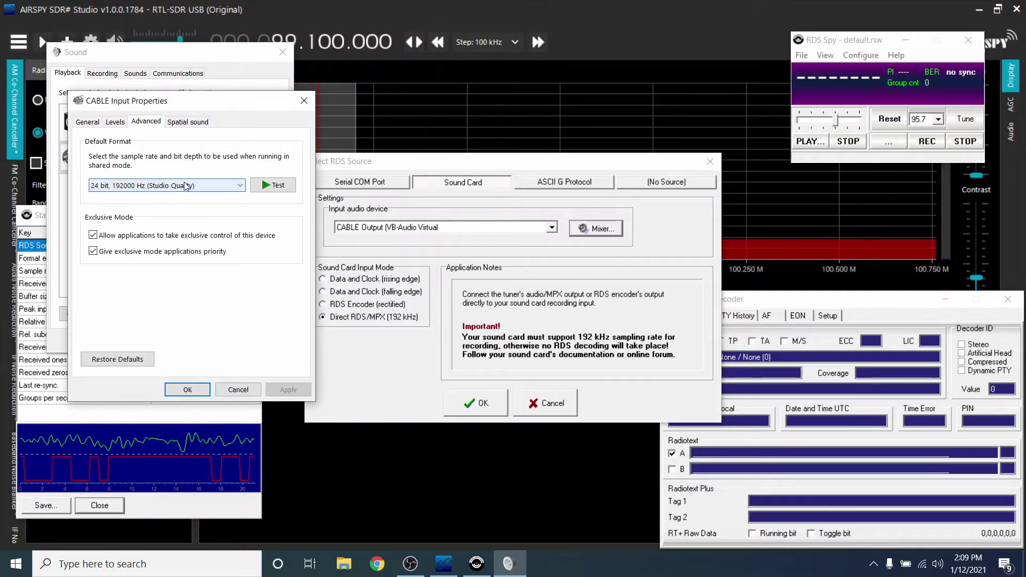
left_click(240, 186)
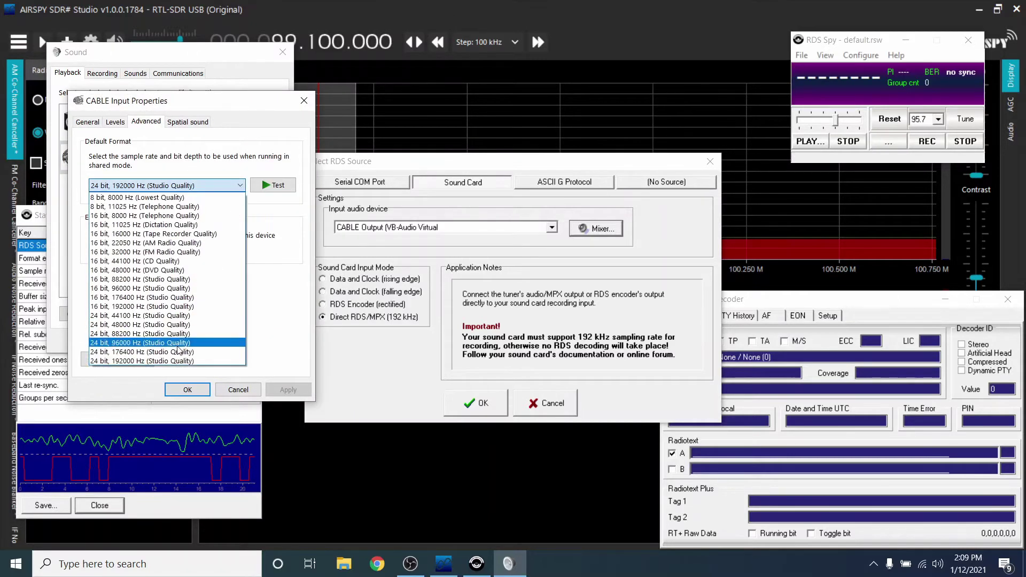
left_click(161, 365)
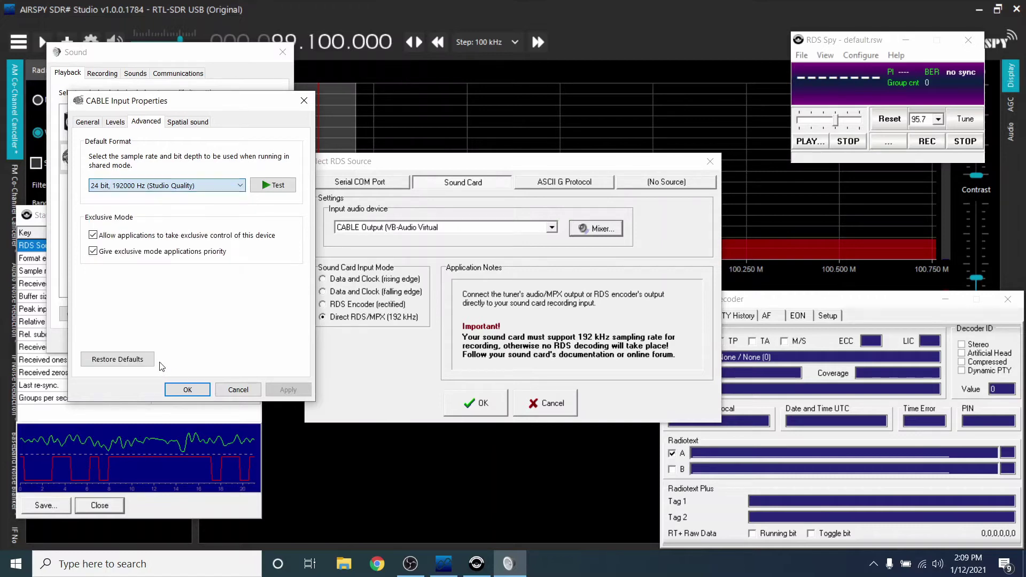
left_click(199, 390)
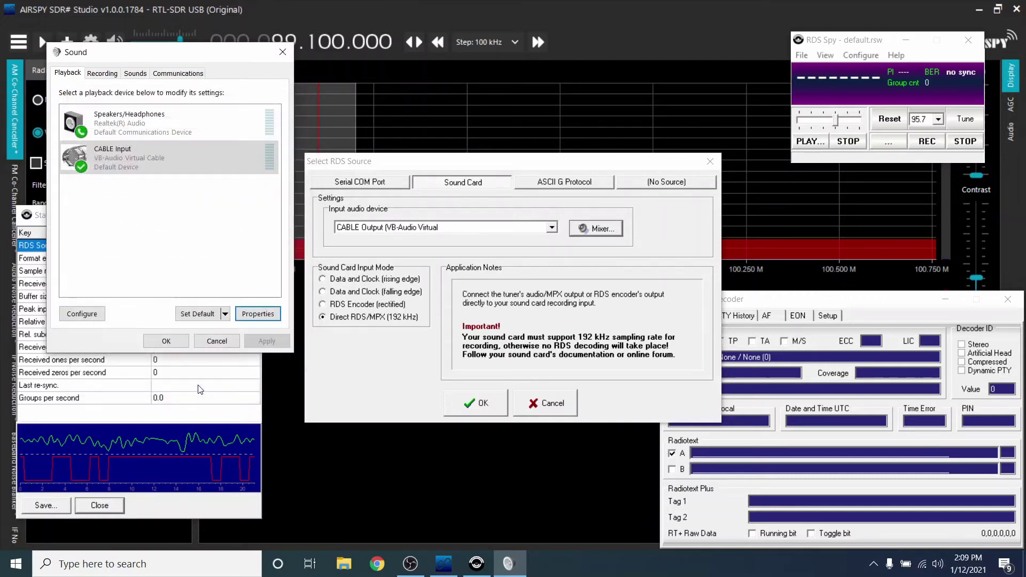
Step: Close the sound settings, confirm the sound-card RDS source, and start SDR# receiving
left_click(167, 341)
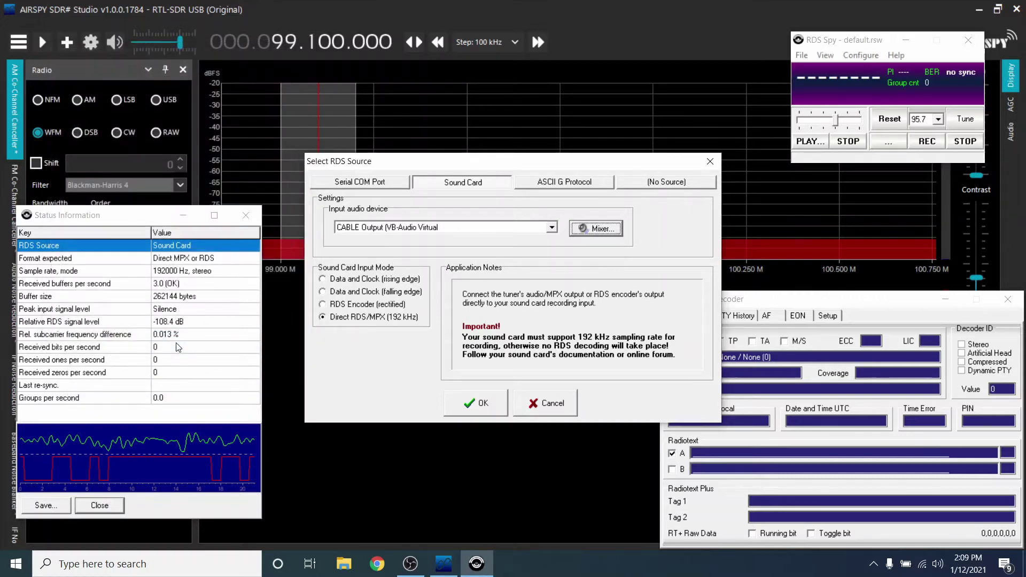
left_click(484, 406)
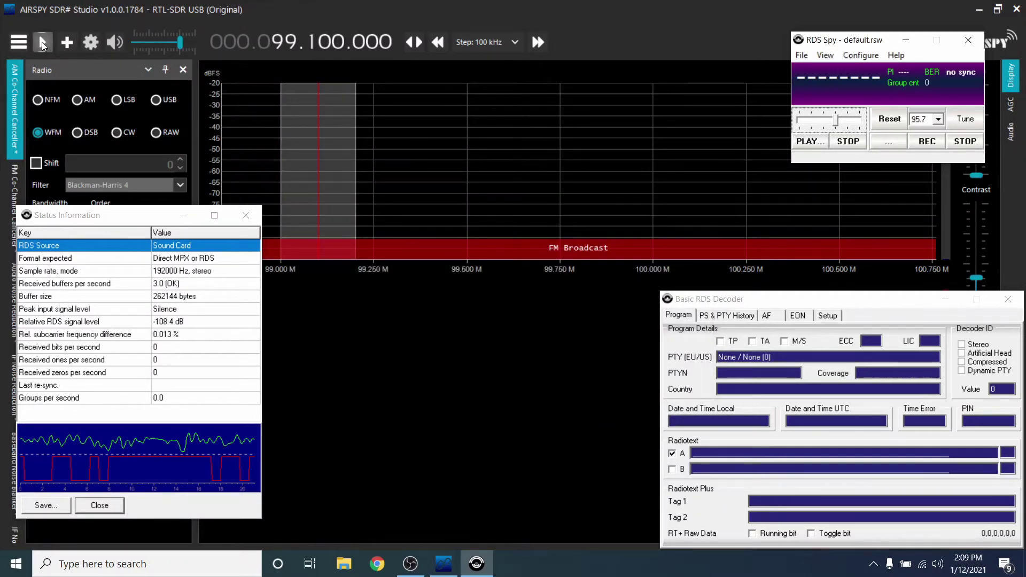
left_click(42, 42)
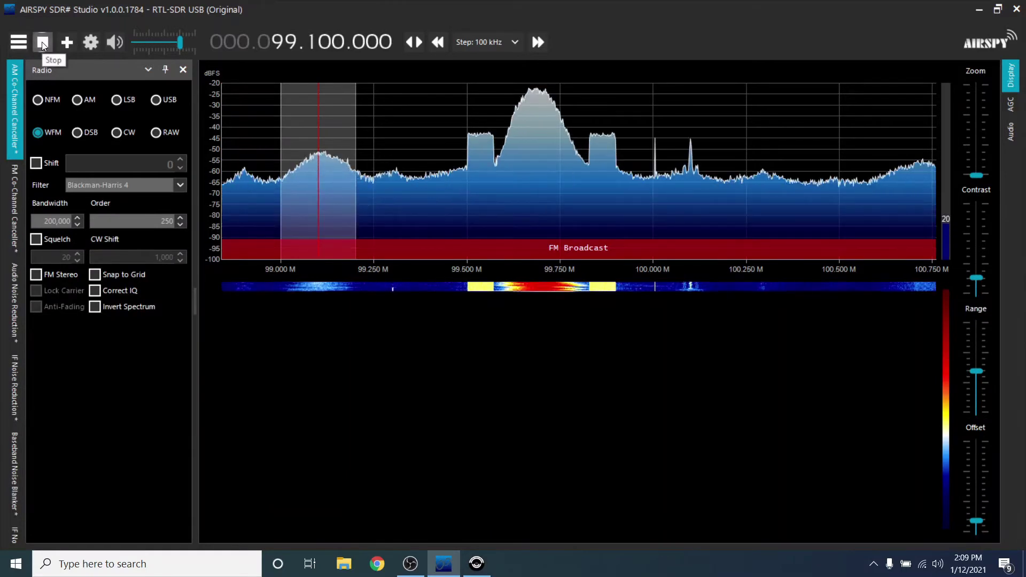
Step: Tune SDR# to 88.895625 MHz and view RDS Spy decoding WNSC 88.9 News Talk
left_click(277, 46)
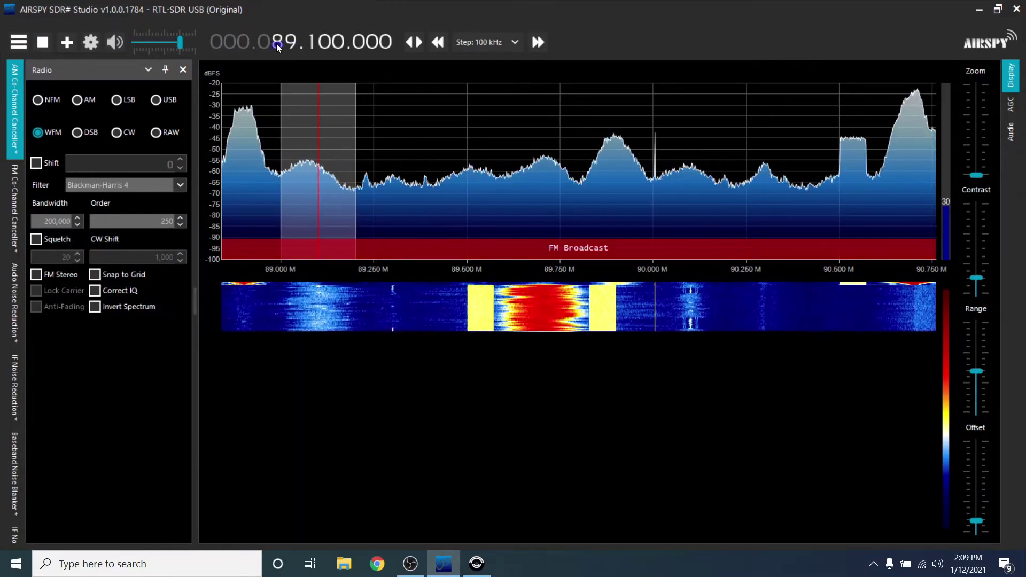
left_click(242, 140)
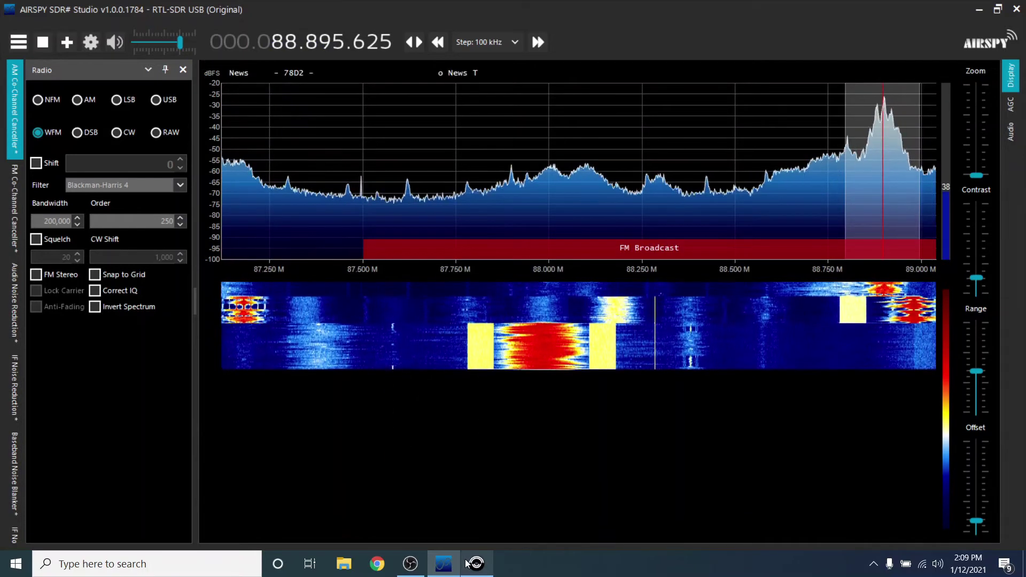
left_click(476, 573)
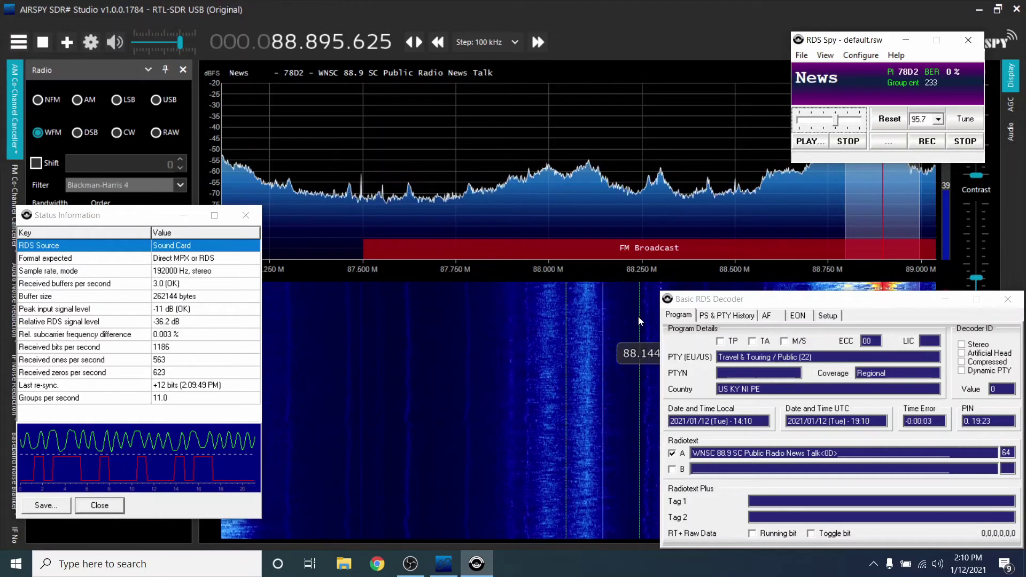
left_click_drag(694, 299, 690, 283)
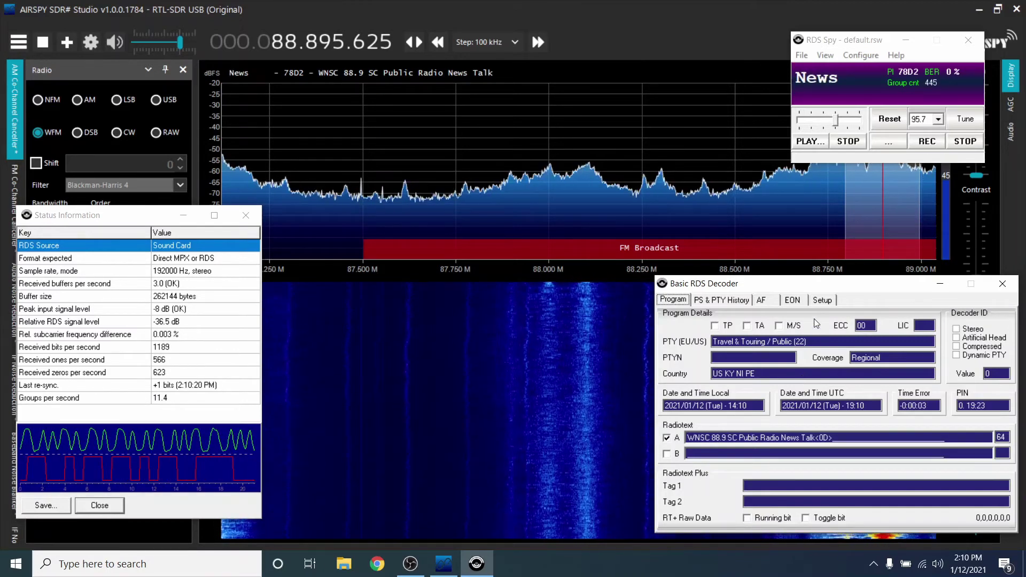
Step: Open RDS Spy's Options dialog on the Logs tab with the single.srt template
left_click(865, 57)
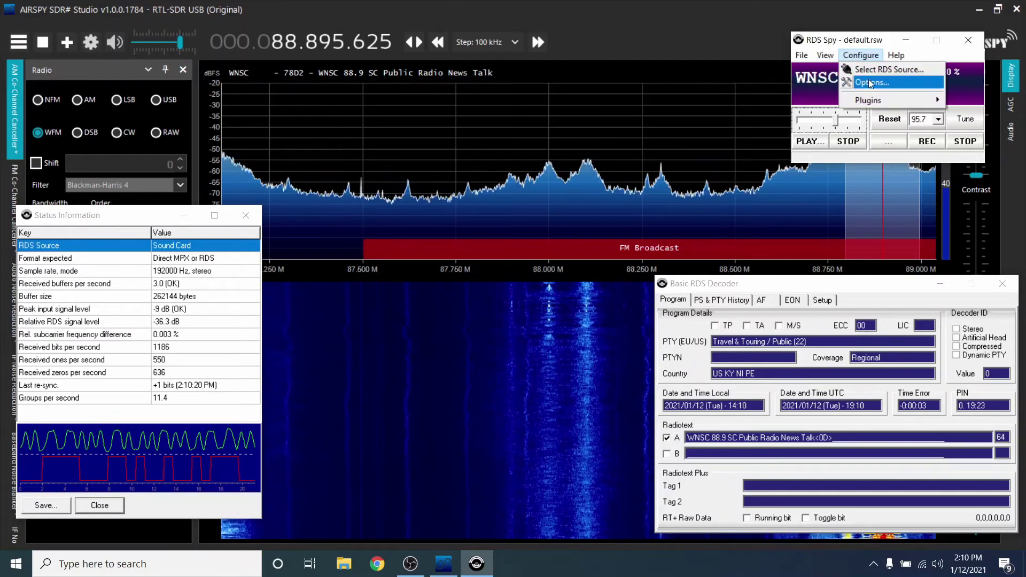
left_click(870, 81)
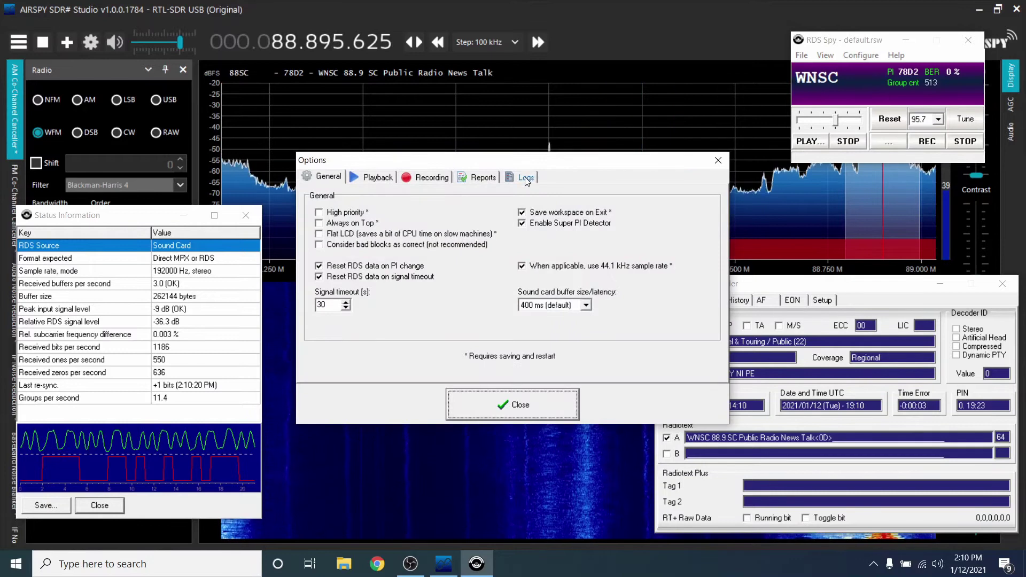
left_click(526, 178)
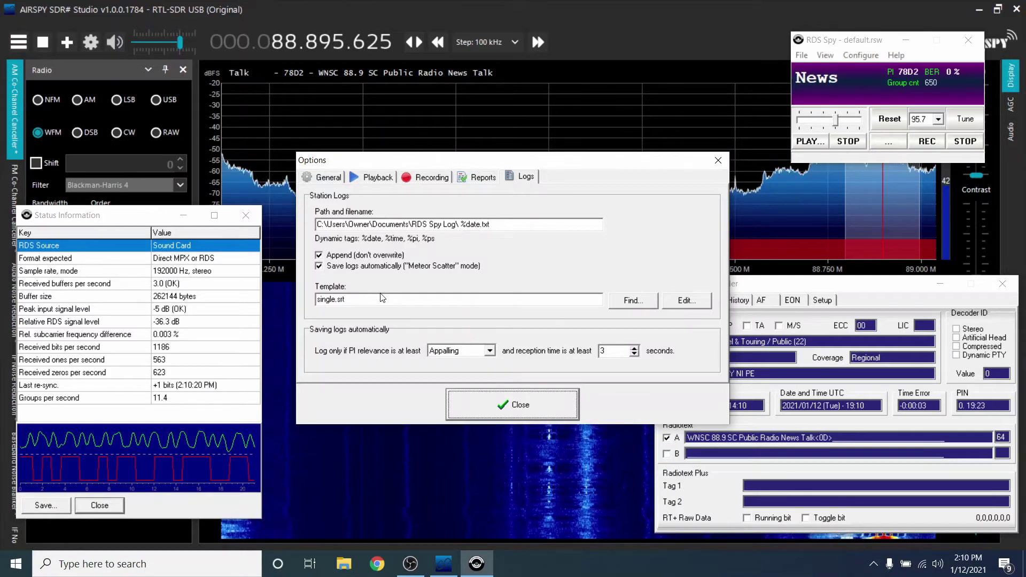
Step: Close the single.srt log template in Notepad without changes and start a Windows search
left_click(676, 302)
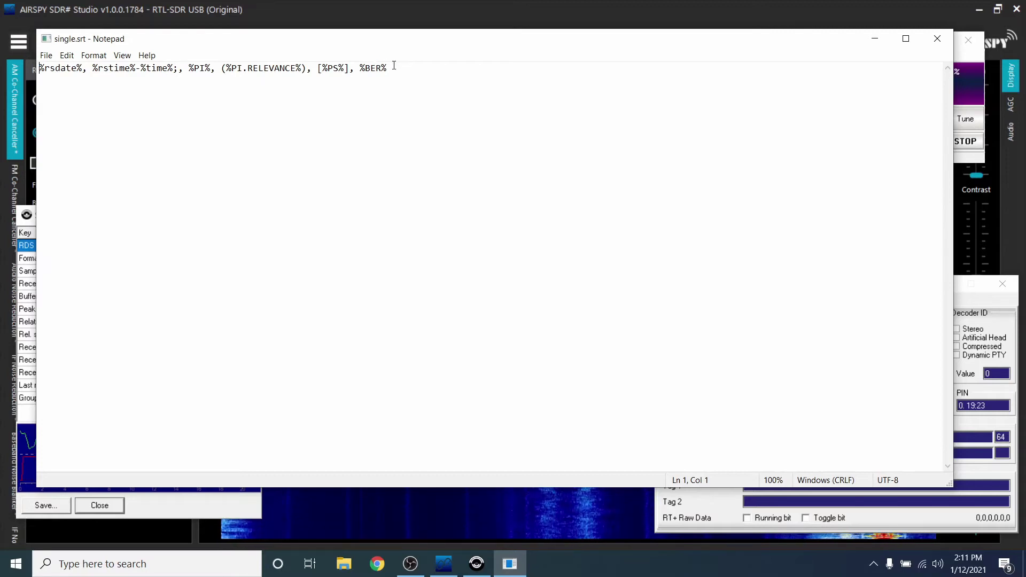
left_click(938, 35)
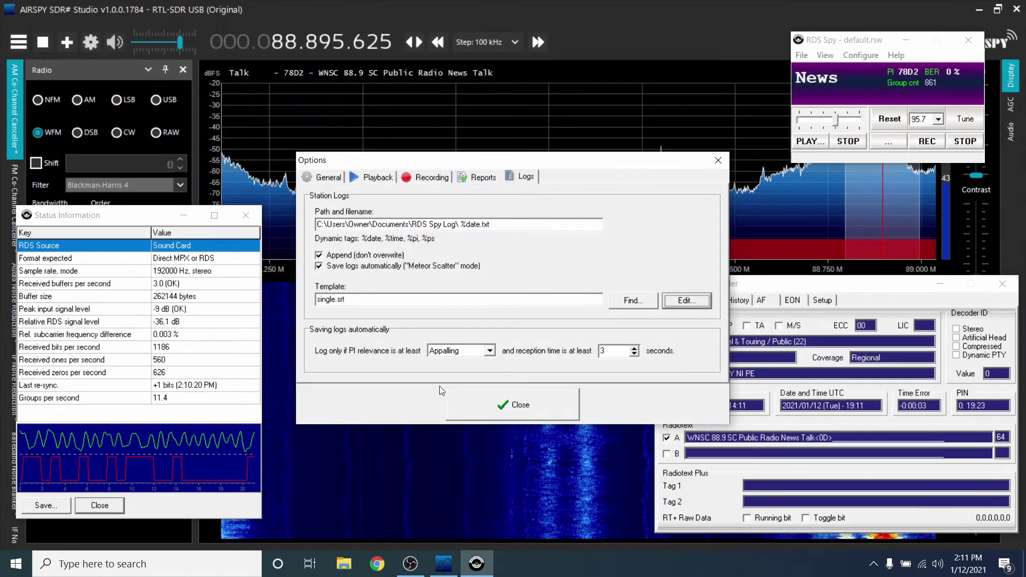
left_click(169, 569)
Step: Launch Excel and open recent log 2021-01-07.txt as delimited text with Tab and Comma delimiters
type("excel")
key("Return")
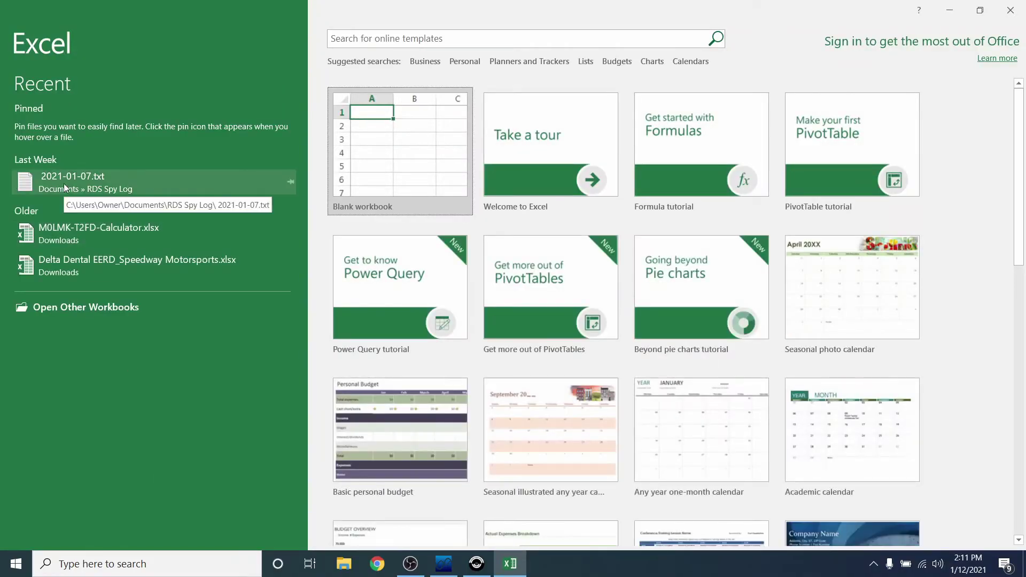
left_click(63, 184)
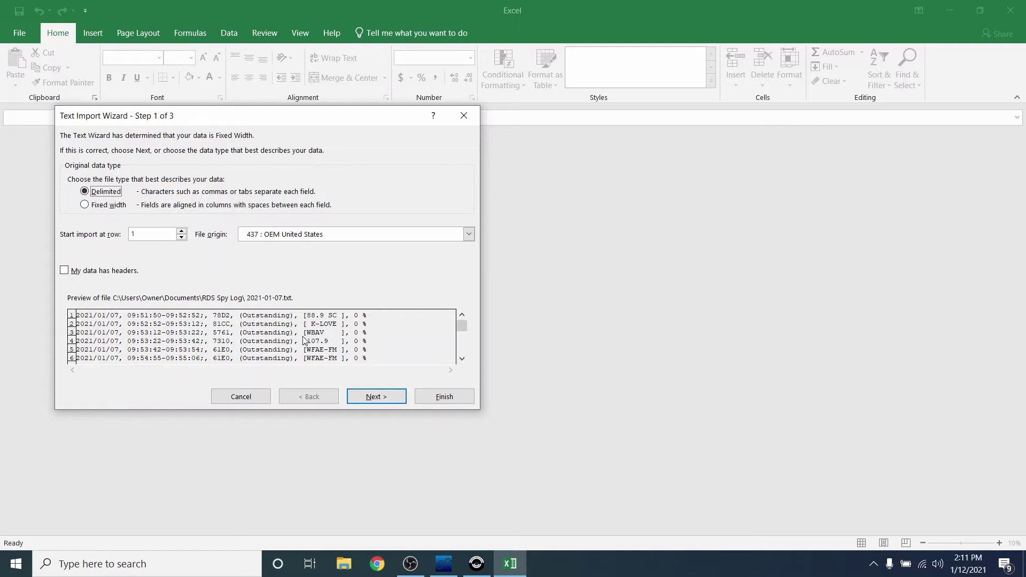
left_click(368, 396)
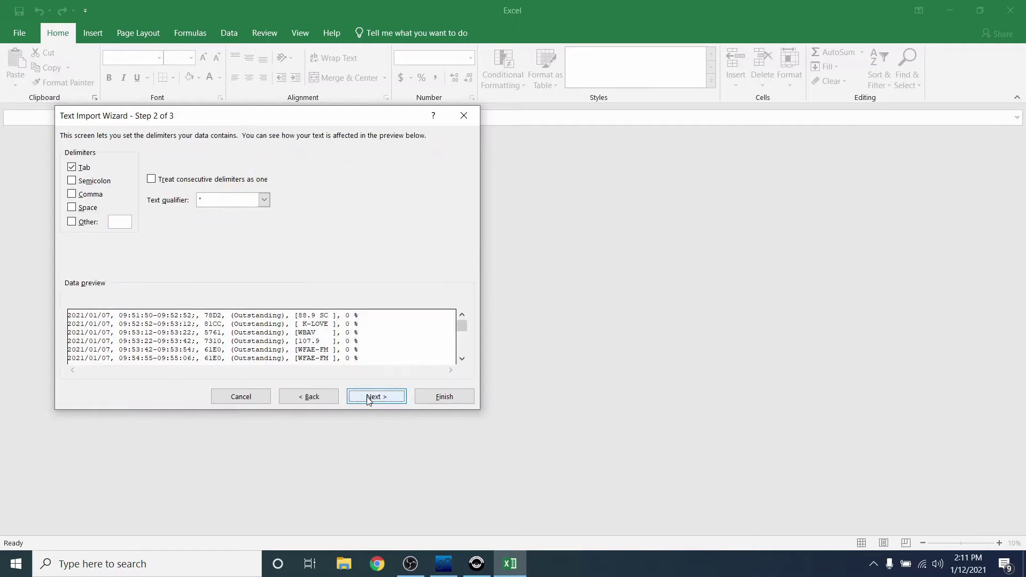
left_click(73, 194)
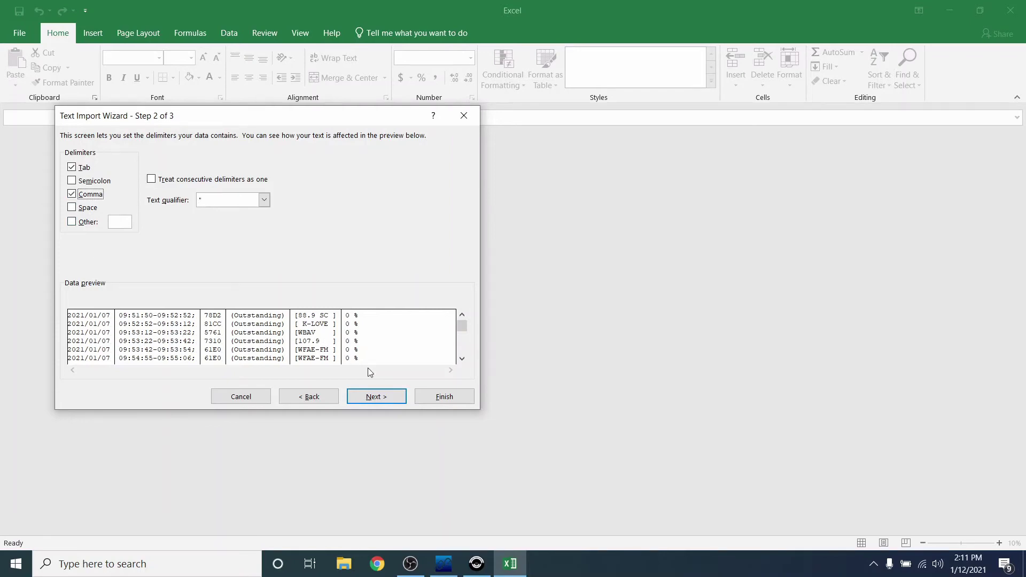
Step: Import column 1 as MDY dates and the time, PI, relevance and station-name columns as Text
left_click(386, 400)
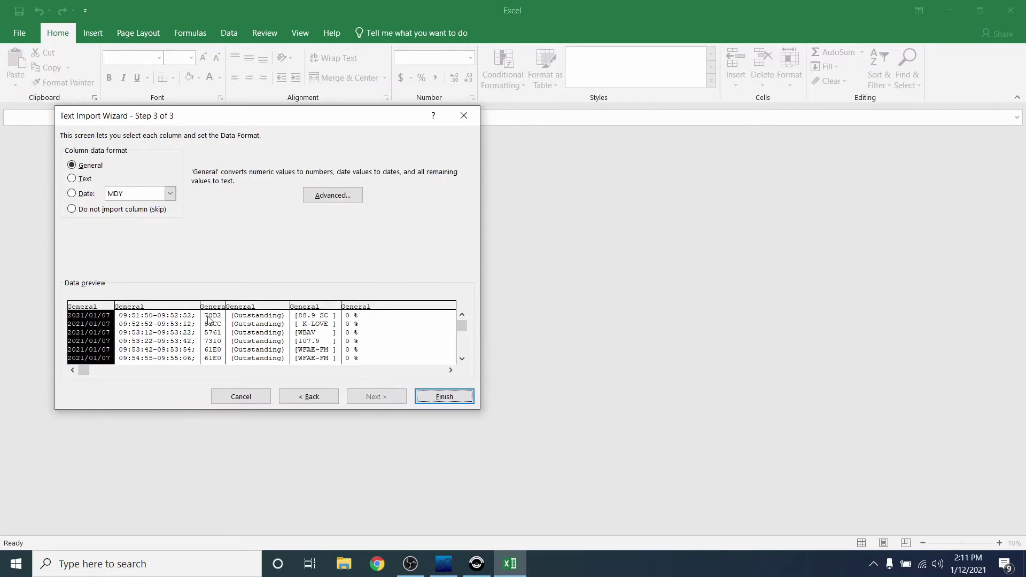
left_click(73, 194)
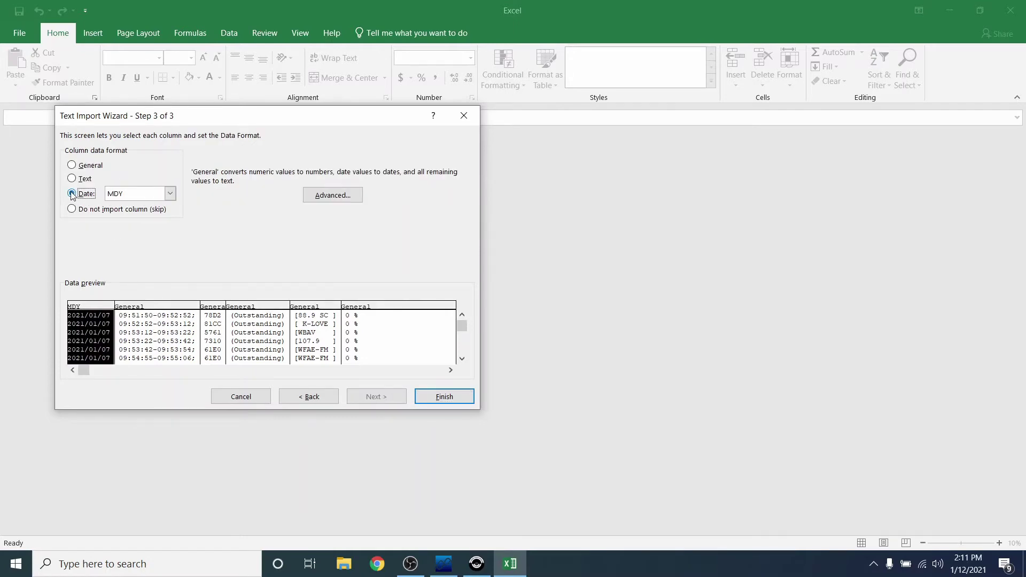
left_click(149, 313)
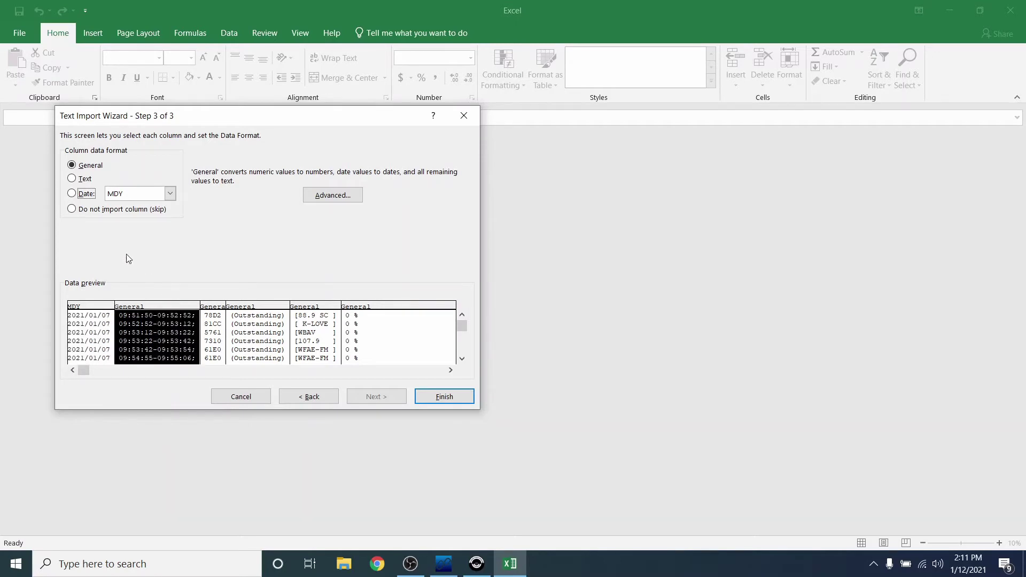
left_click(218, 309)
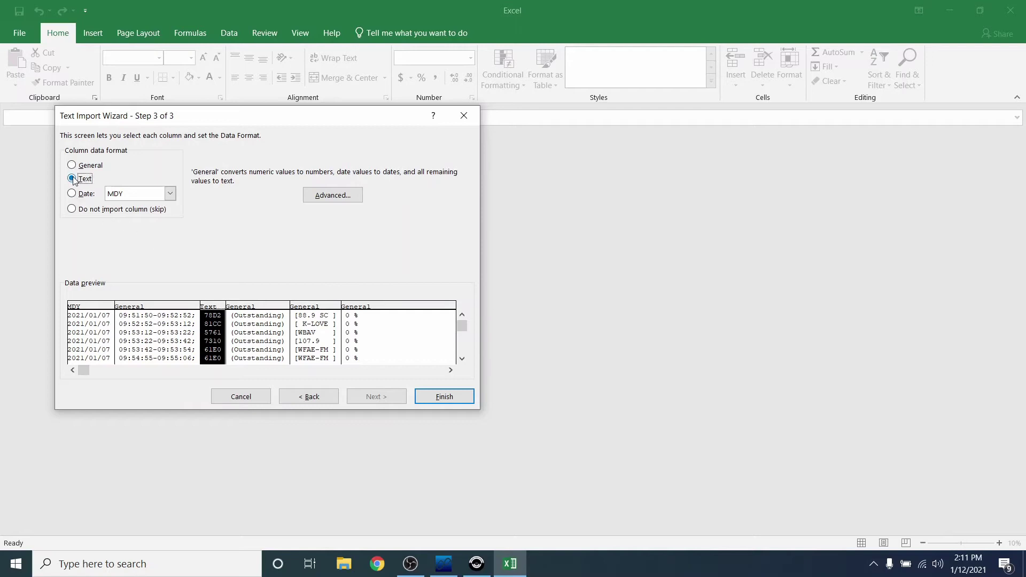
left_click(140, 306)
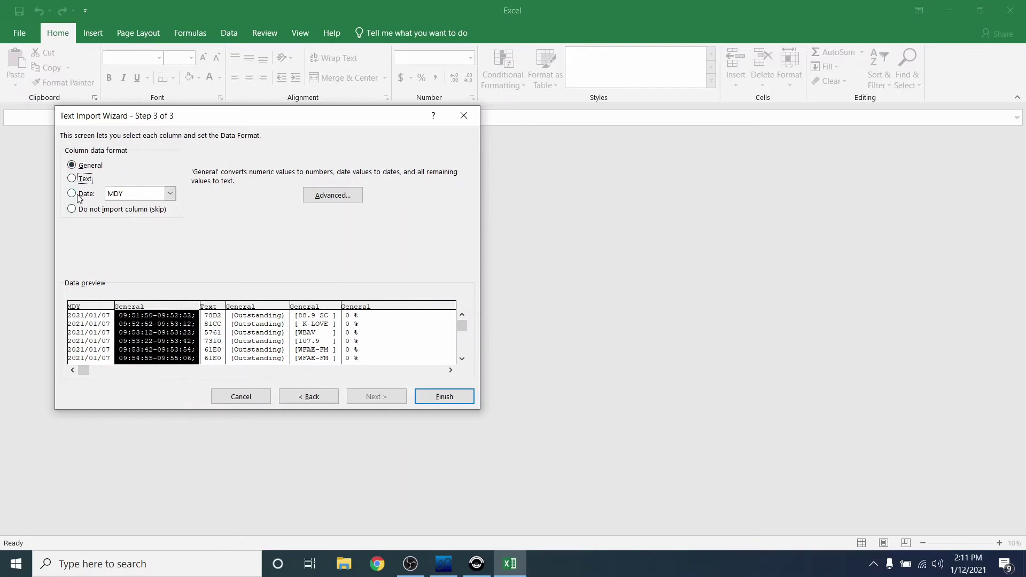
left_click(264, 308)
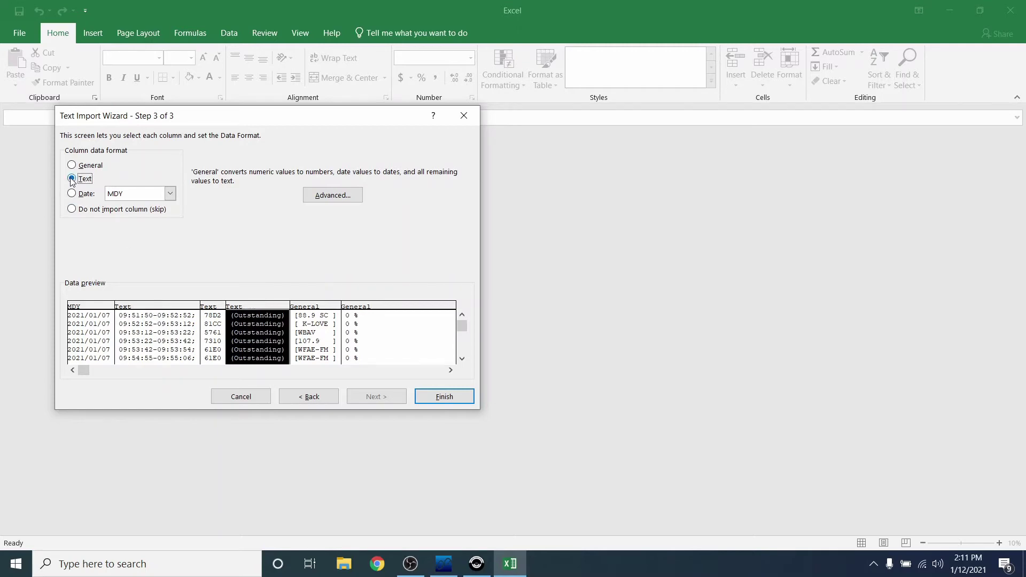
left_click(314, 308)
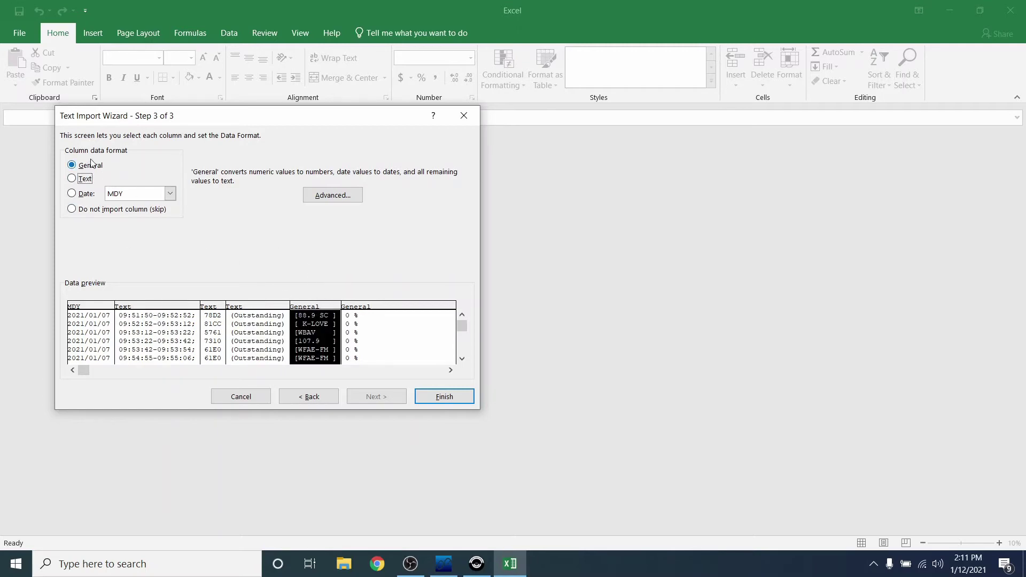
left_click(434, 398)
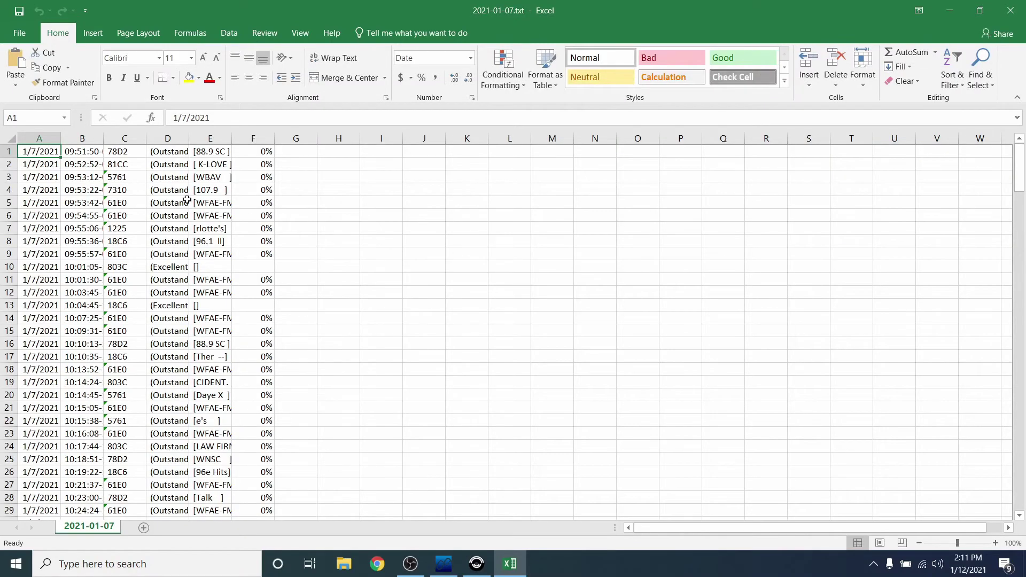
Step: Autofit columns B and D to their contents, then close the log workbook
double_click(104, 138)
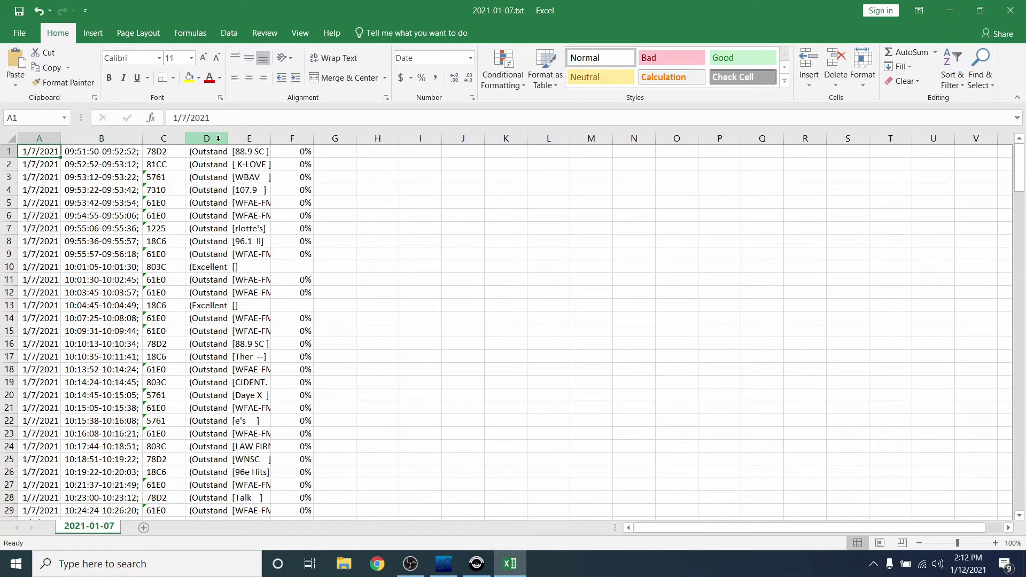
double_click(228, 138)
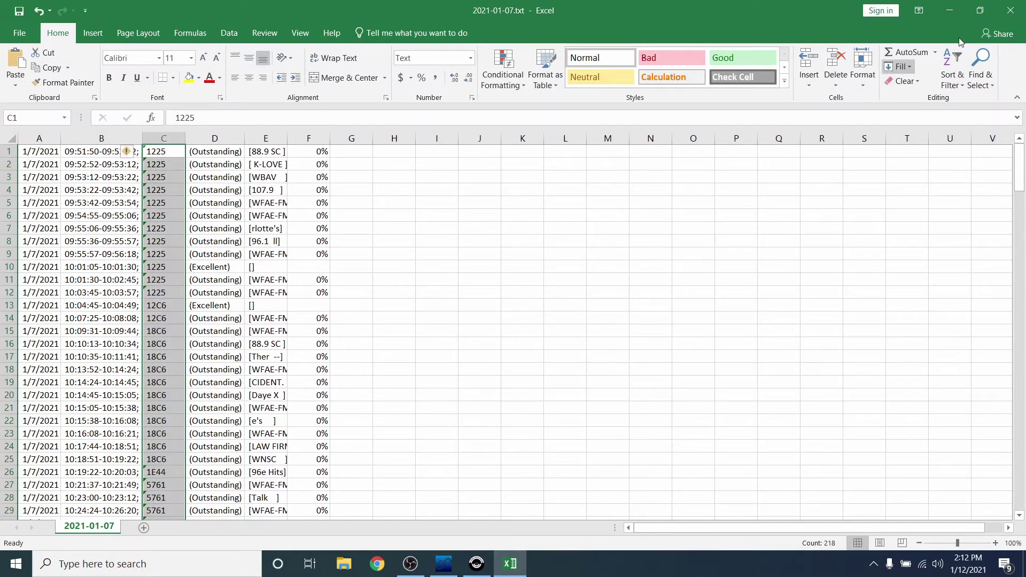
left_click(1010, 11)
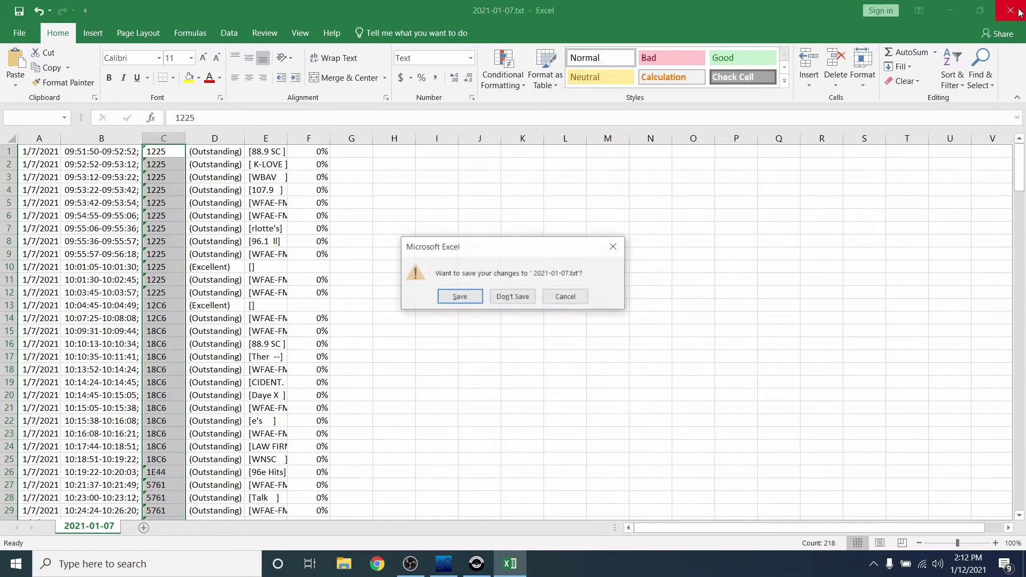
Step: Close Excel with Don't Save and close the RDS Spy Options dialog
left_click(517, 296)
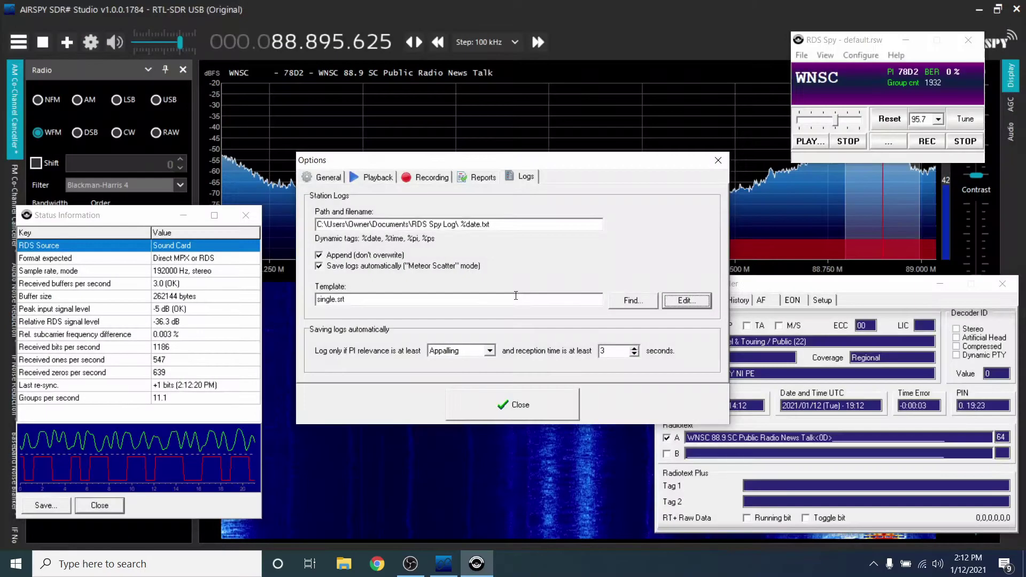
left_click(530, 406)
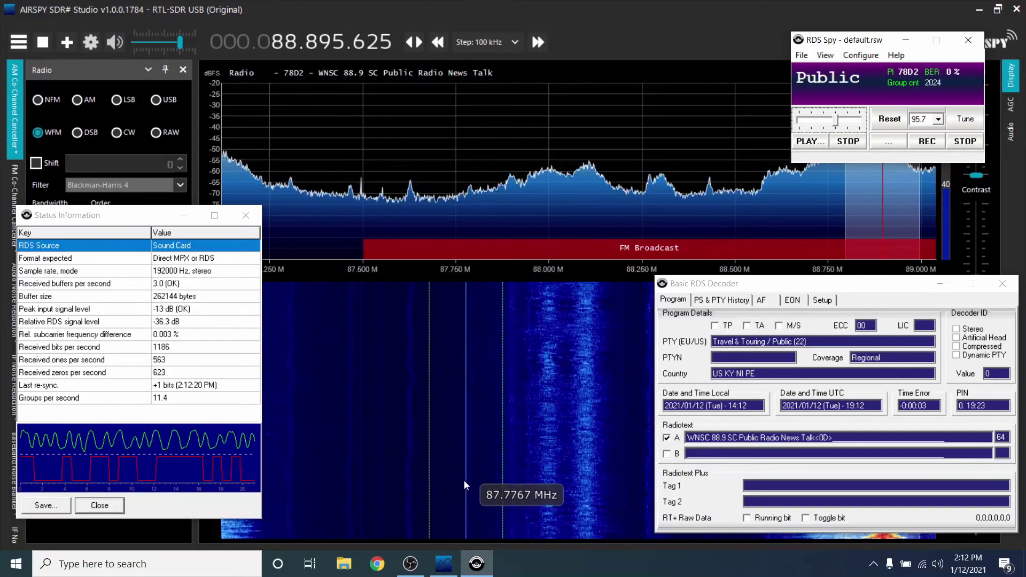
left_click_drag(1021, 75, 1022, 119)
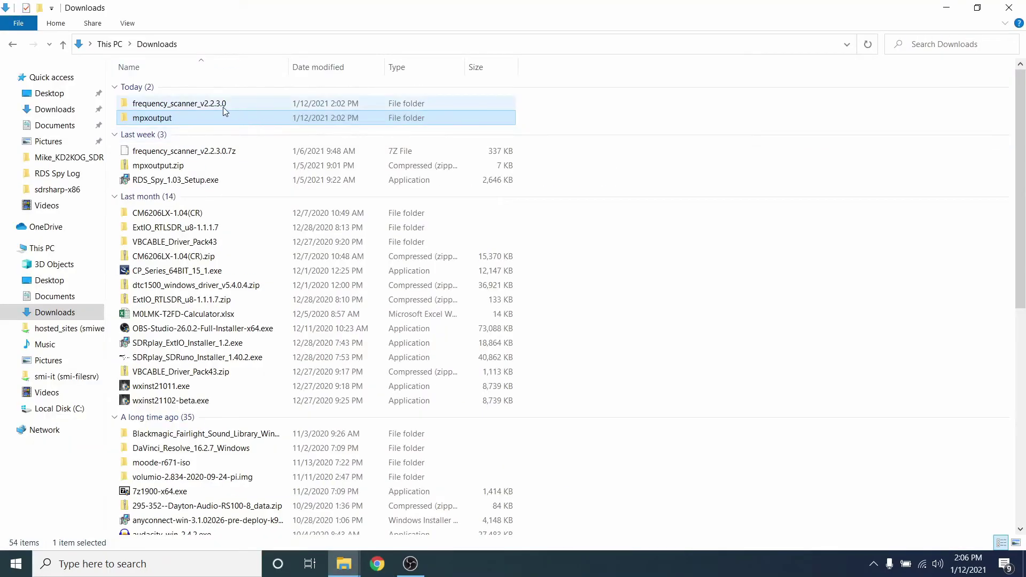
Step: Copy SDRSharp.FrequencyScanner.dll from frequency_scanner_v2.2.3.0 into the sdrsharp-x86 folder
left_click(223, 107)
double_click(225, 109)
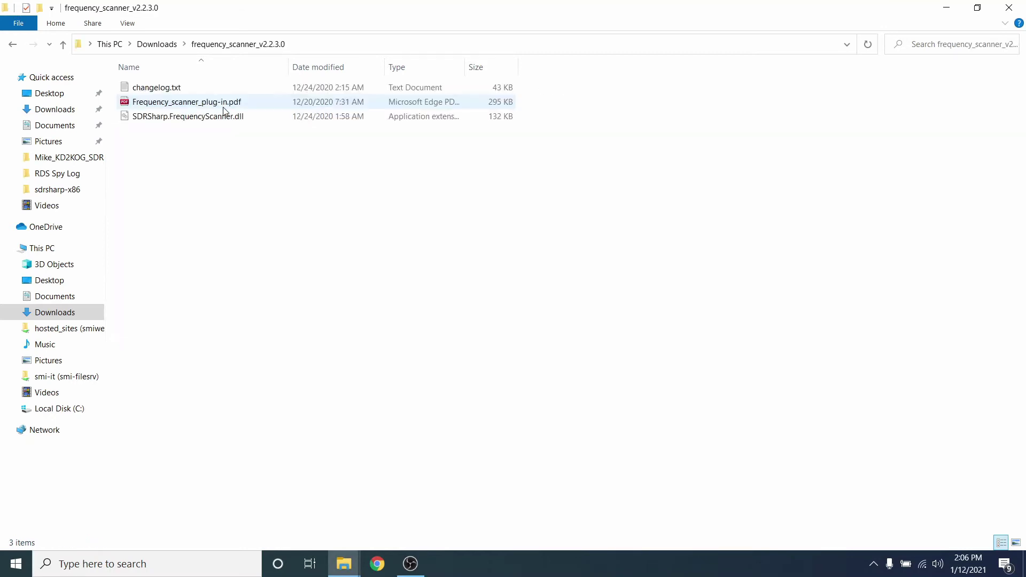
left_click(167, 117)
right_click(168, 117)
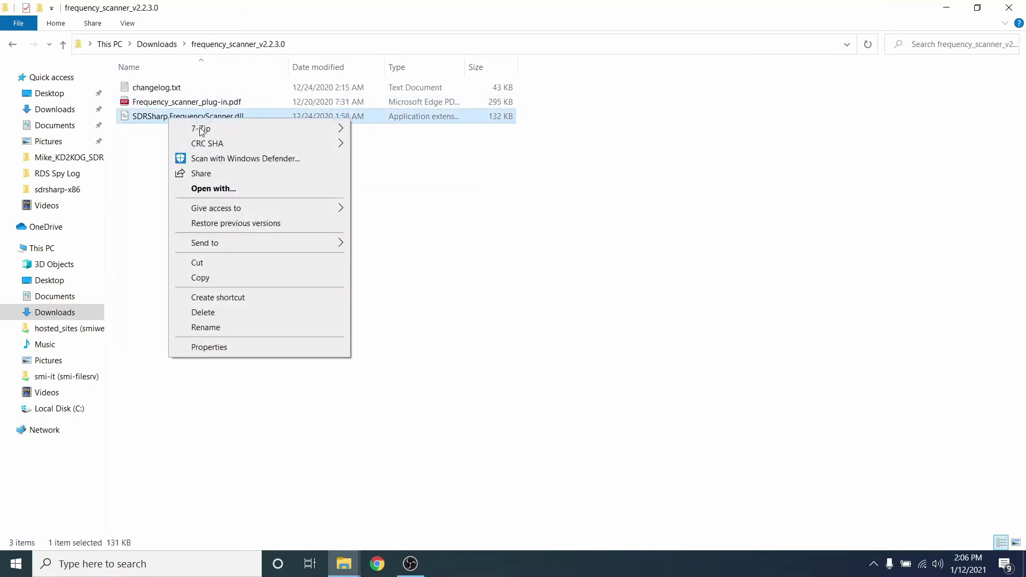
left_click(208, 279)
left_click(344, 564)
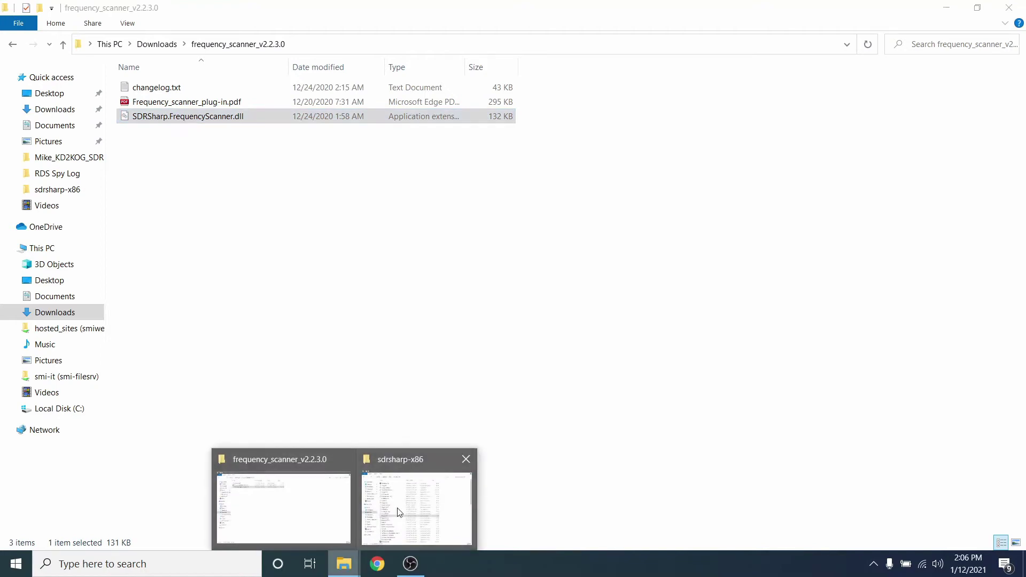
left_click(409, 503)
right_click(824, 264)
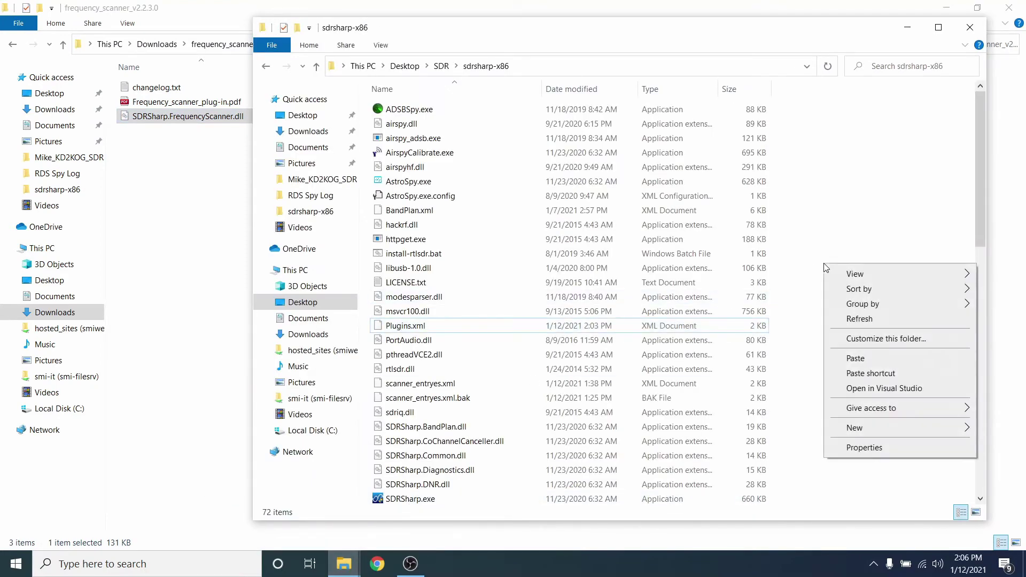
left_click(858, 359)
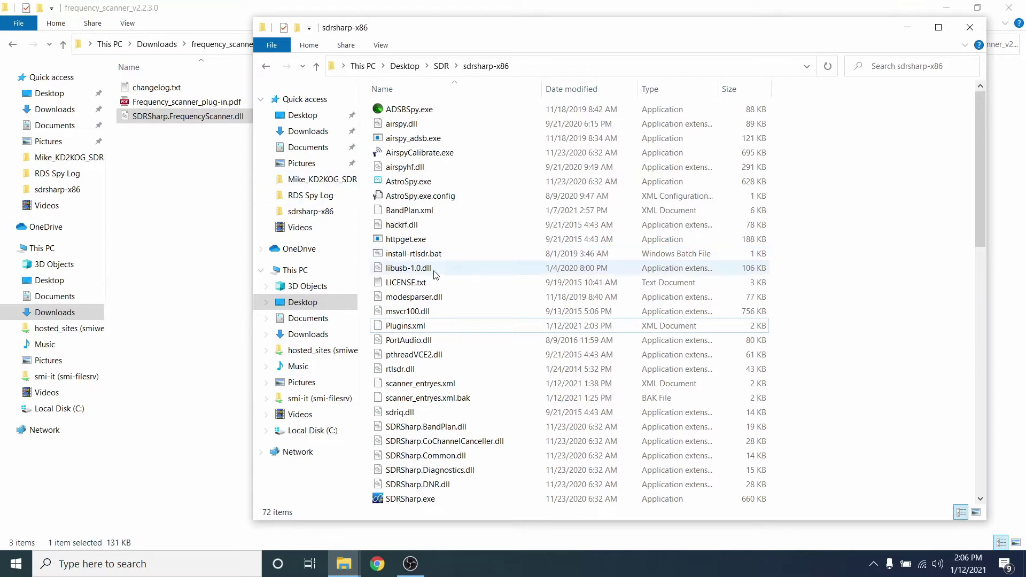
Step: Open sdrsharp-x86's Plugins.xml in Notepad
right_click(417, 327)
mouse_move(483, 160)
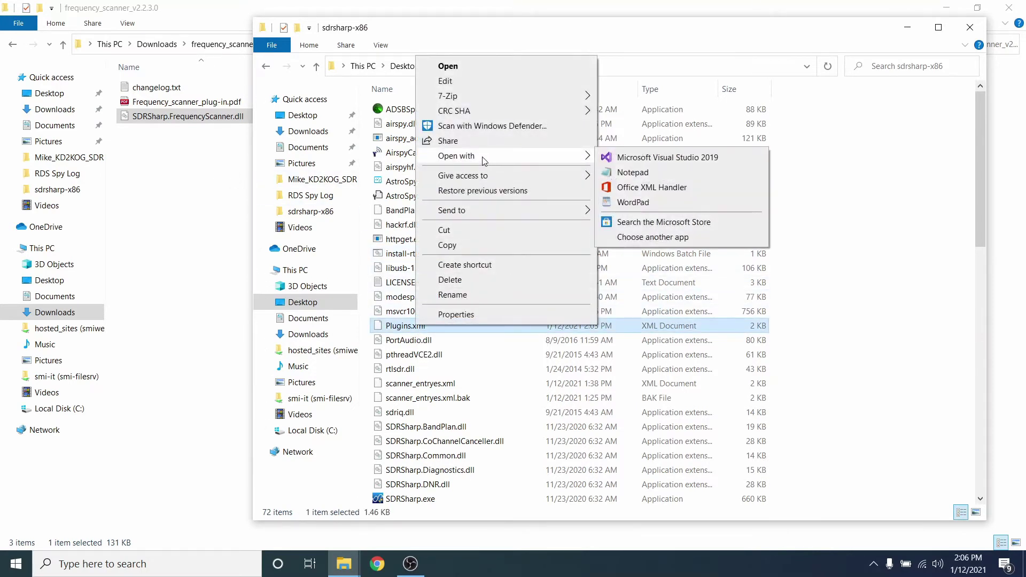
left_click(609, 175)
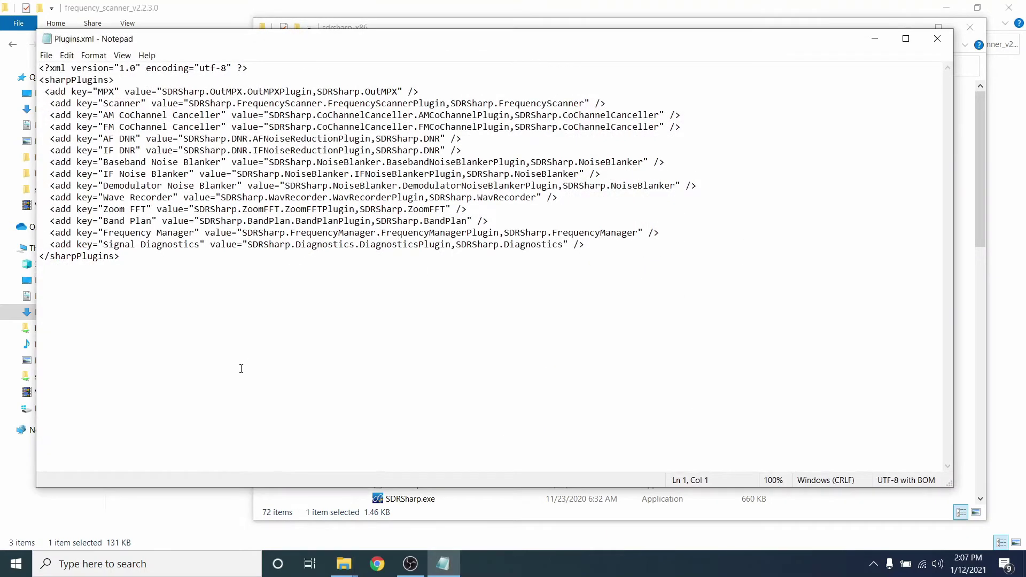
left_click(205, 528)
left_click(211, 399)
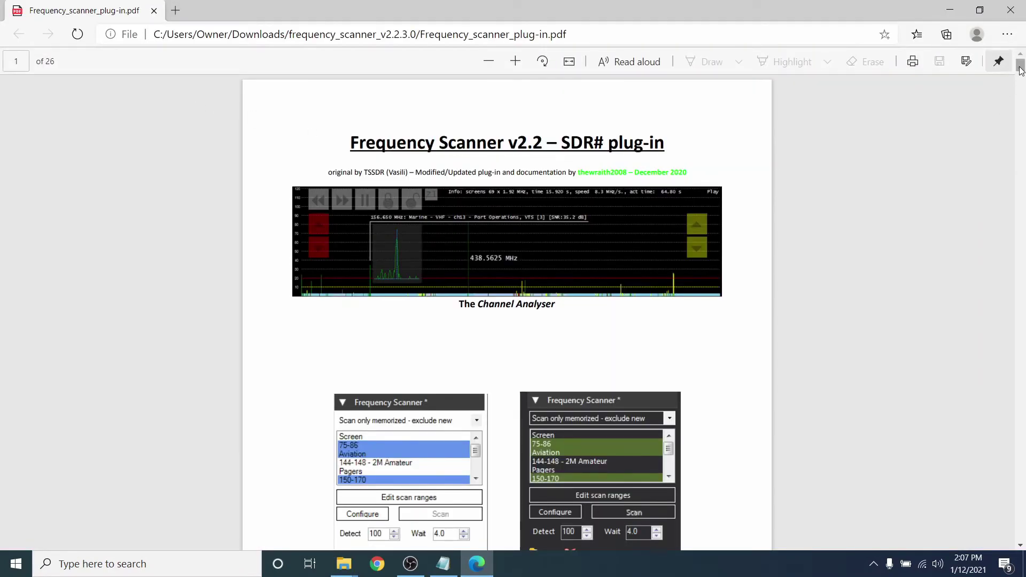
Step: Select the yellow <add key="Frequency Scanner" …/> line on the manual's Installation page
left_click_drag(1020, 71, 1023, 142)
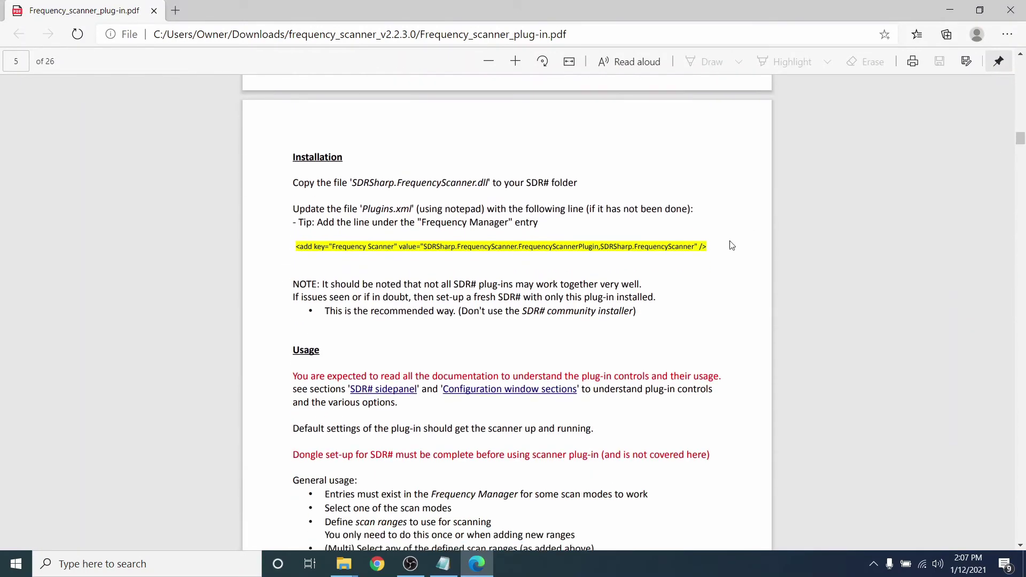
left_click_drag(713, 248, 340, 242)
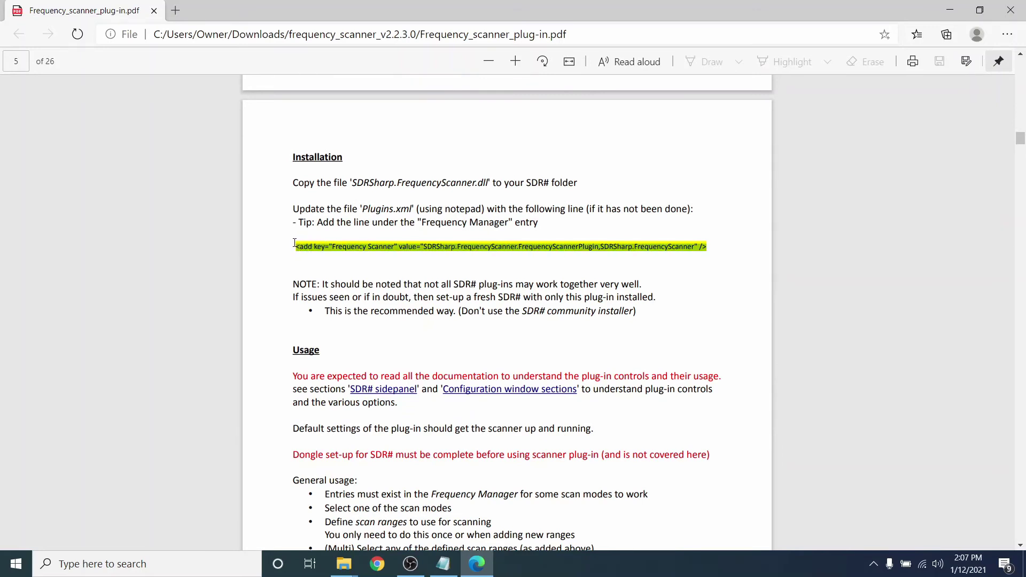
left_click(443, 564)
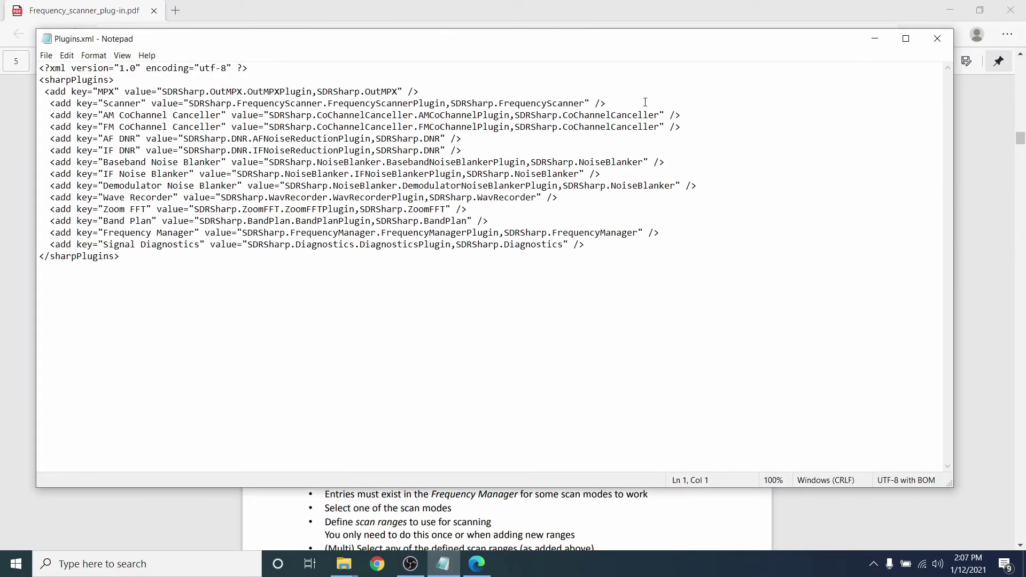
Step: Overwrite the Scanner entry with the pasted Frequency Scanner line and delete the leftover blank line
left_click_drag(640, 103, 64, 105)
key("ctrl+v")
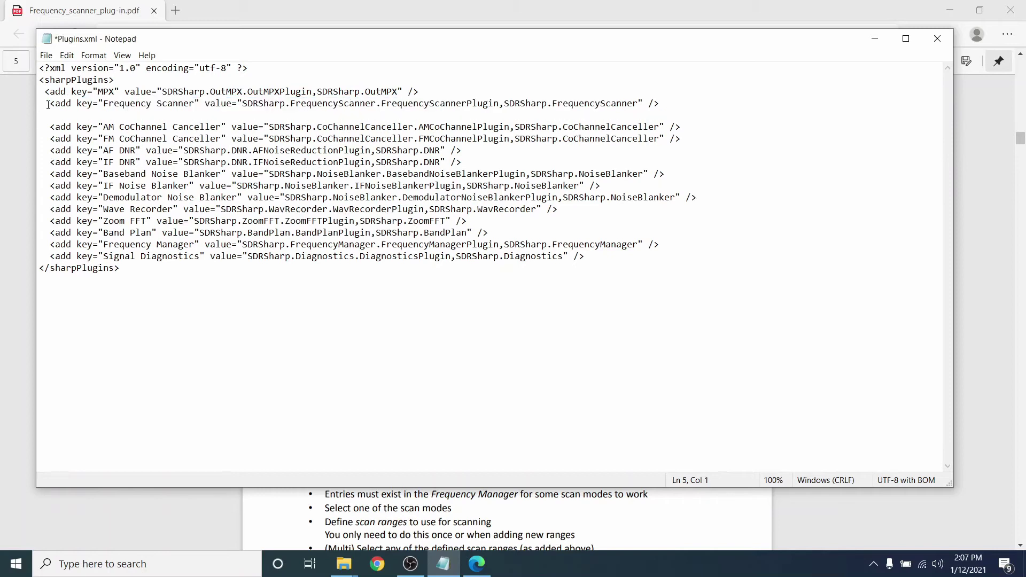
key("BackSpace")
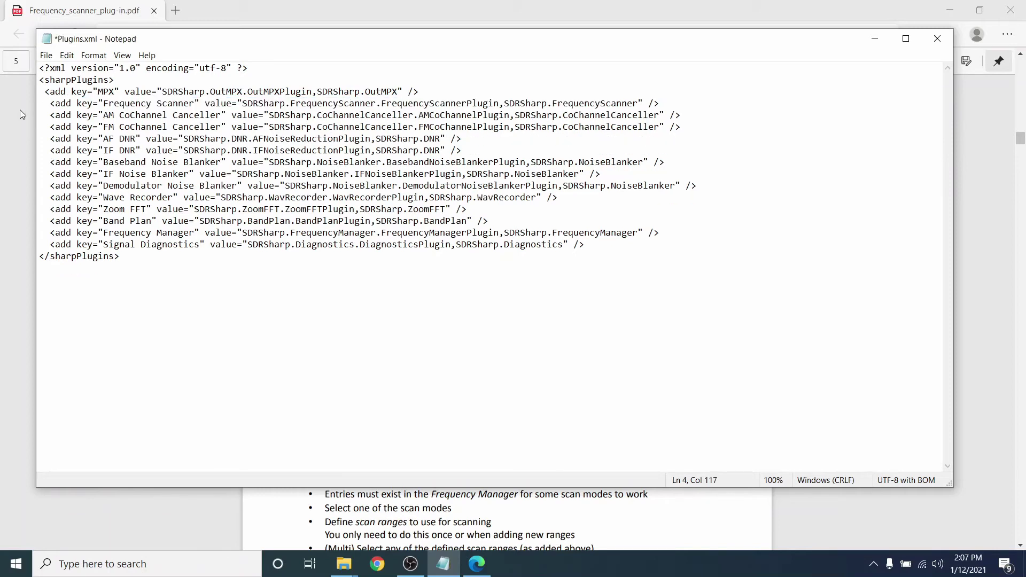
left_click(49, 56)
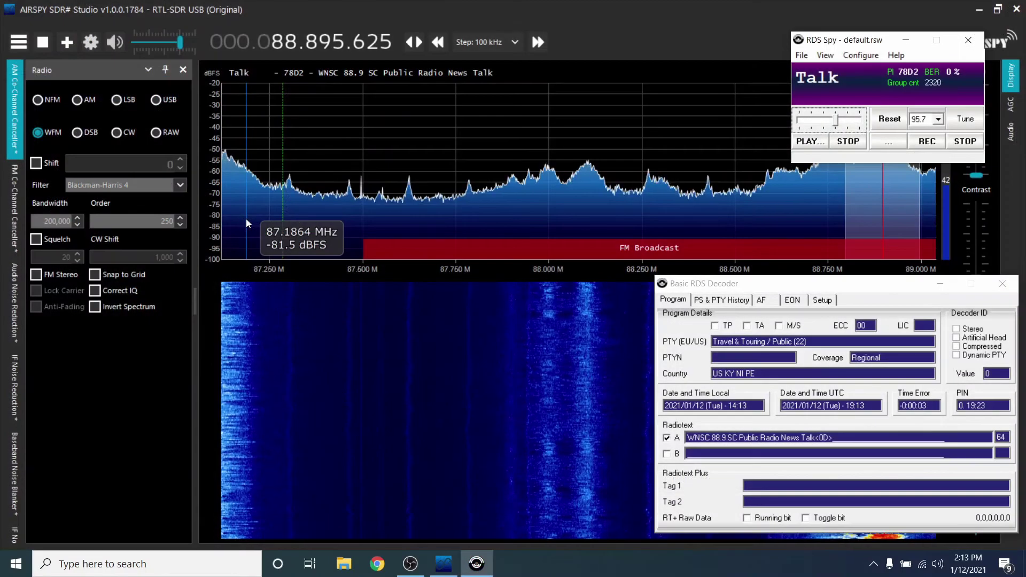
Step: Show the Frequency Scanner panel and check the FM Band range of 87,500,000–108,000,000 Hz
left_click(14, 46)
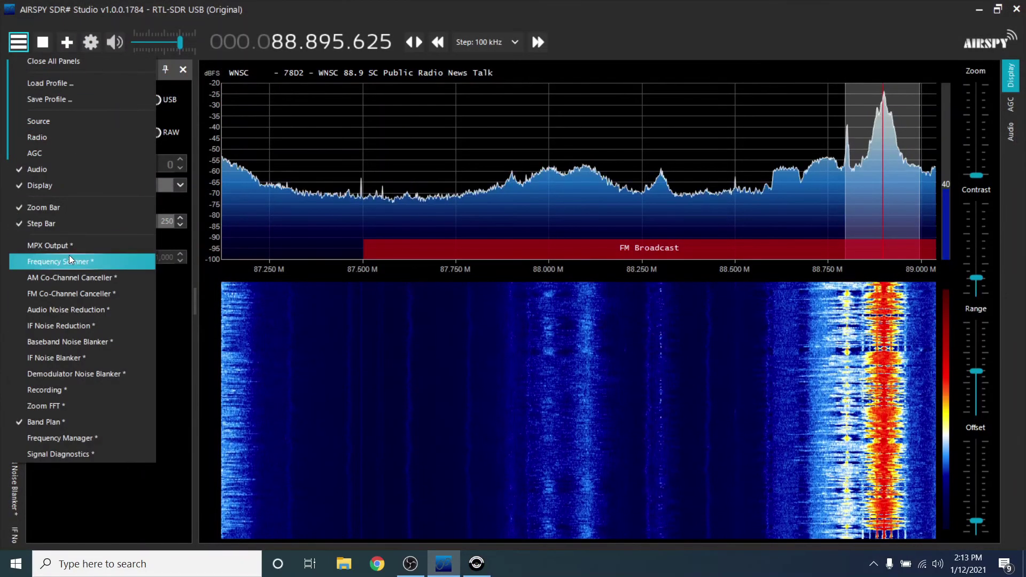
left_click(69, 258)
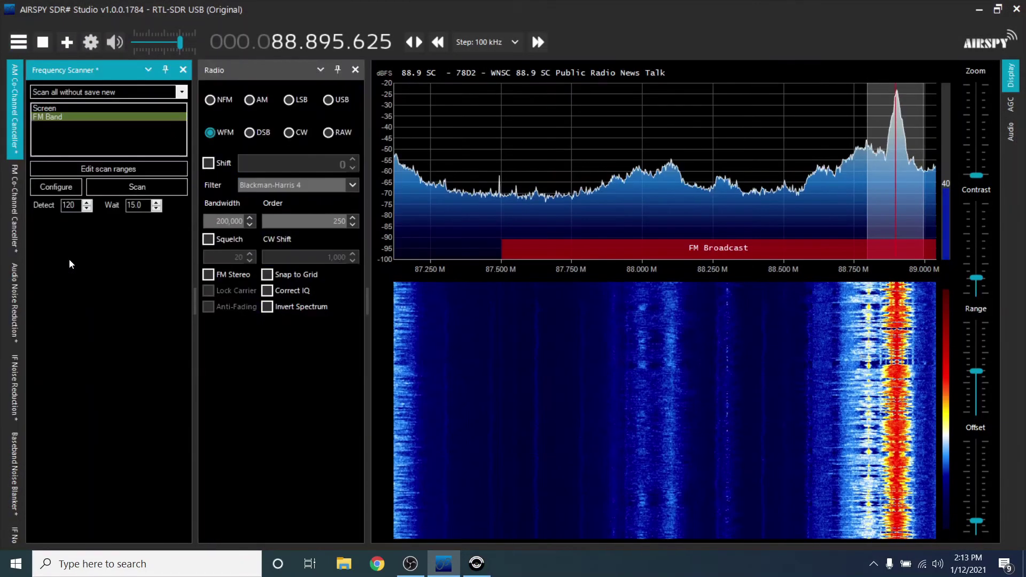
left_click(72, 172)
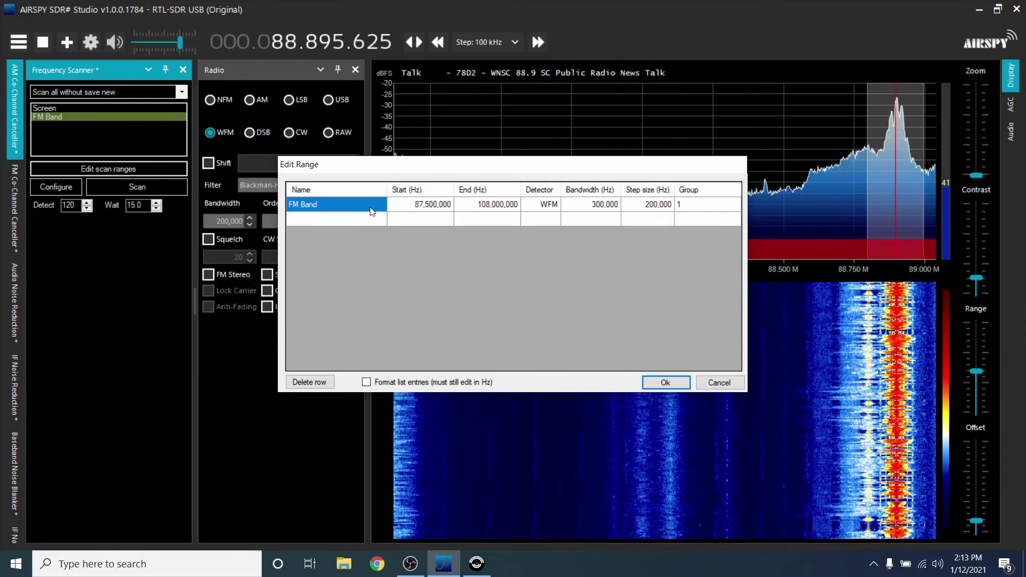
left_click(413, 208)
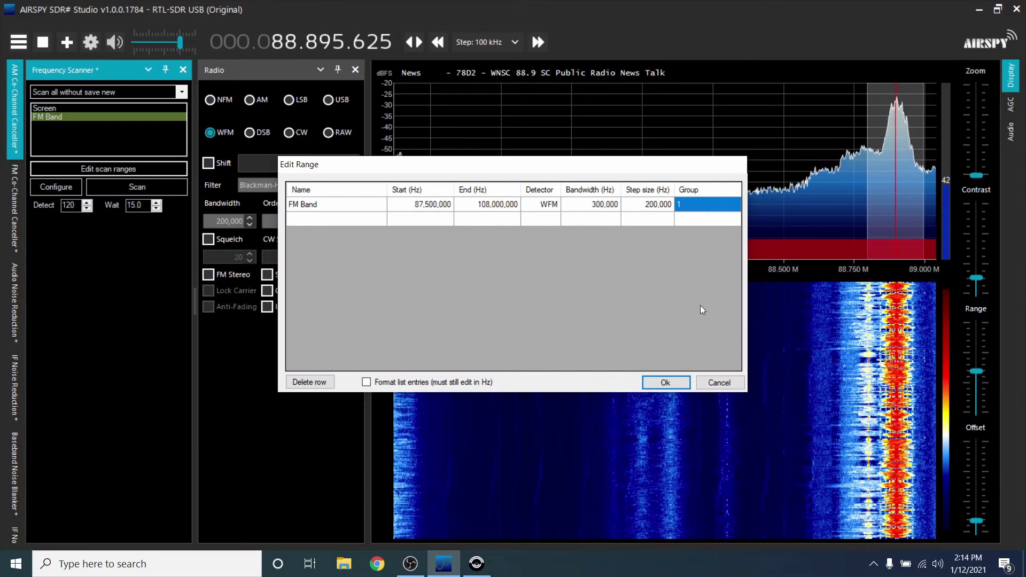
left_click(659, 384)
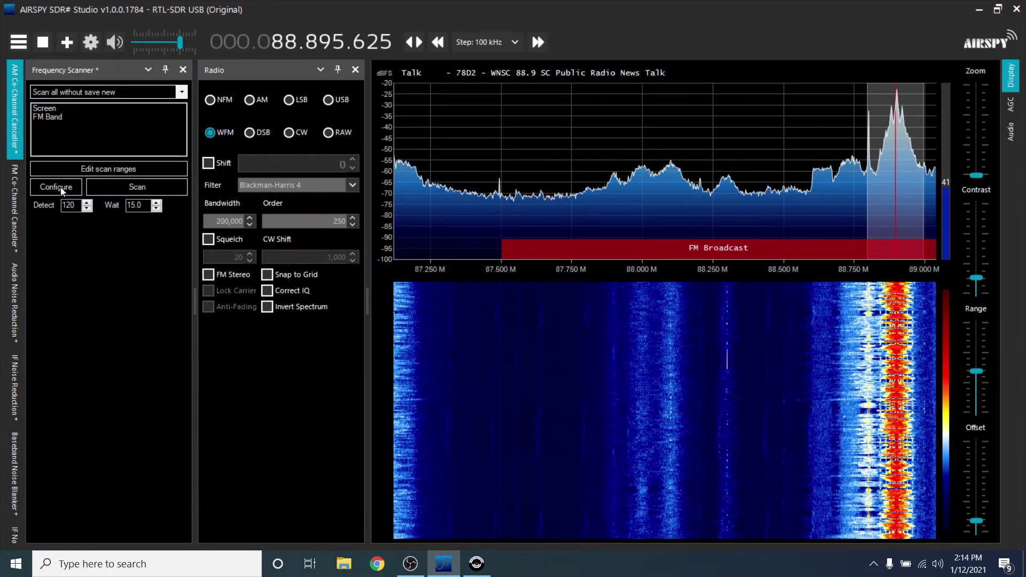
left_click(63, 190)
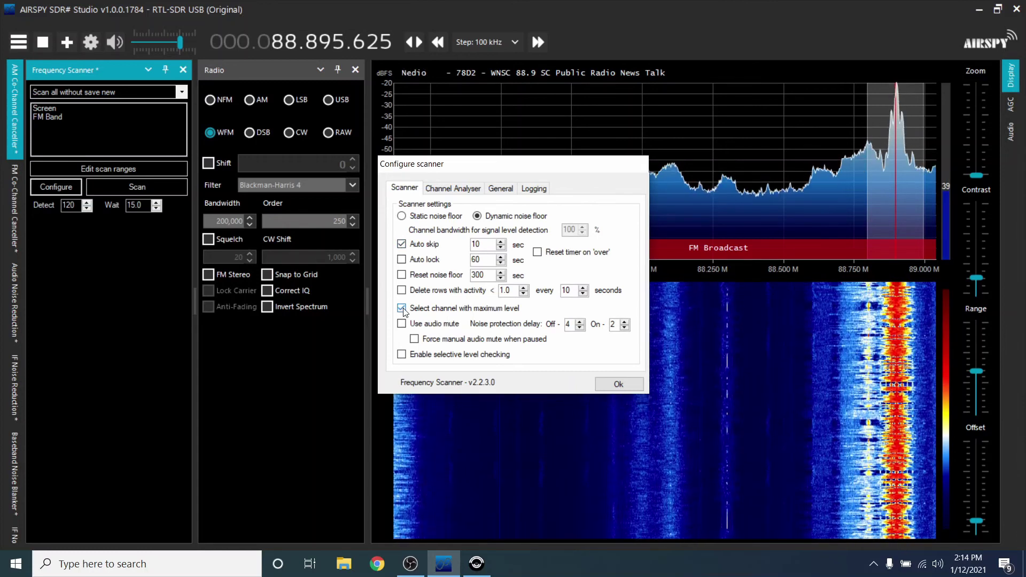
left_click(609, 385)
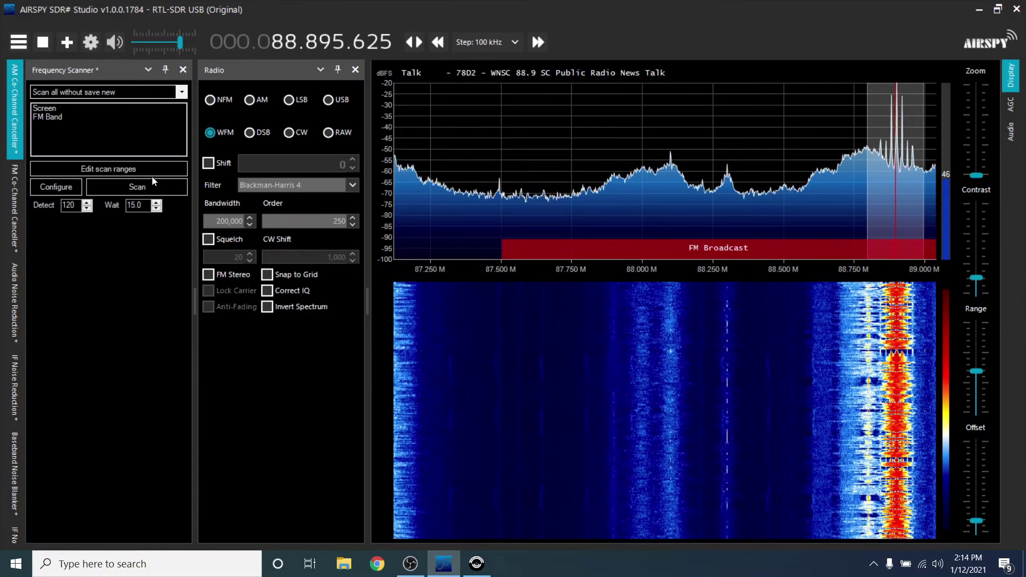
Step: Start the FM Band scan and bring the RDS Spy window to the front
left_click(113, 189)
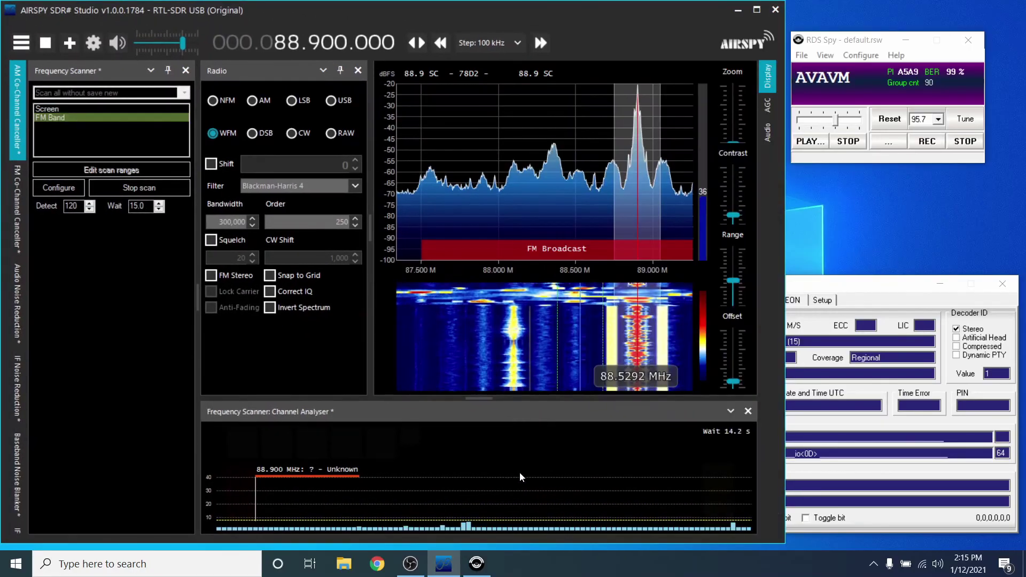
left_click(884, 86)
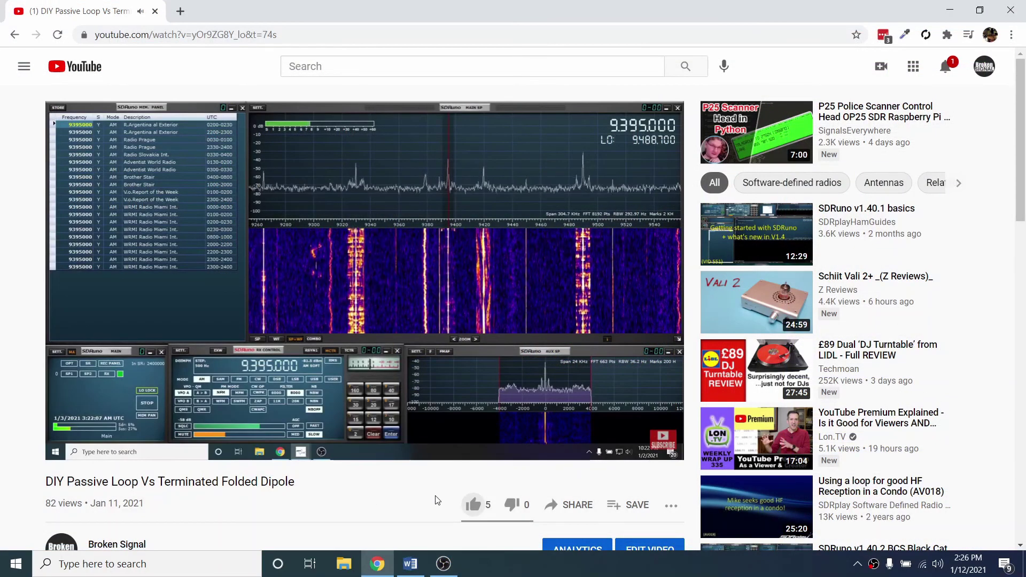
Step: Like the DIY Passive Loop Vs Terminated Folded Dipole video, raising its like count to 6
left_click(474, 510)
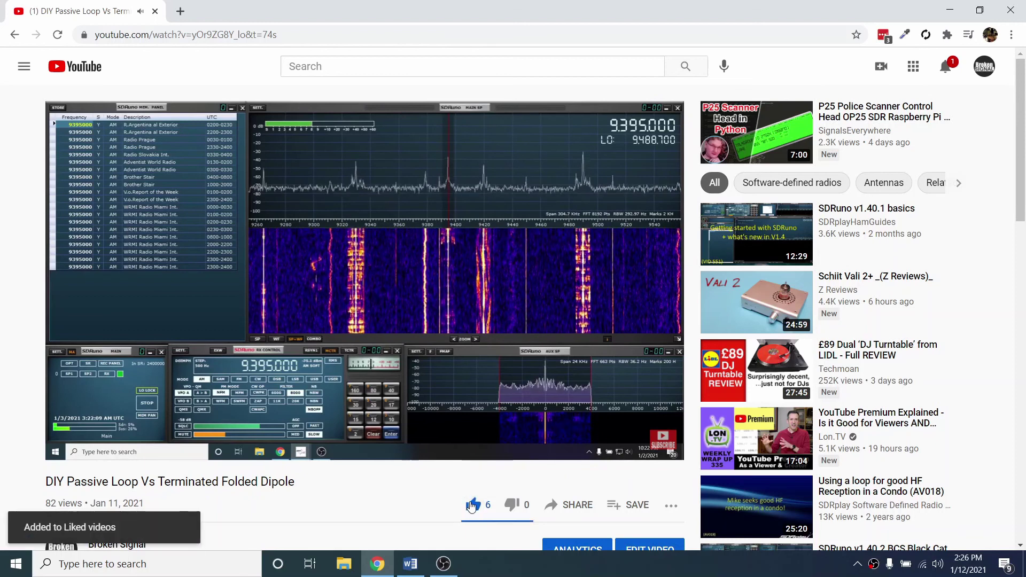
mouse_move(652, 420)
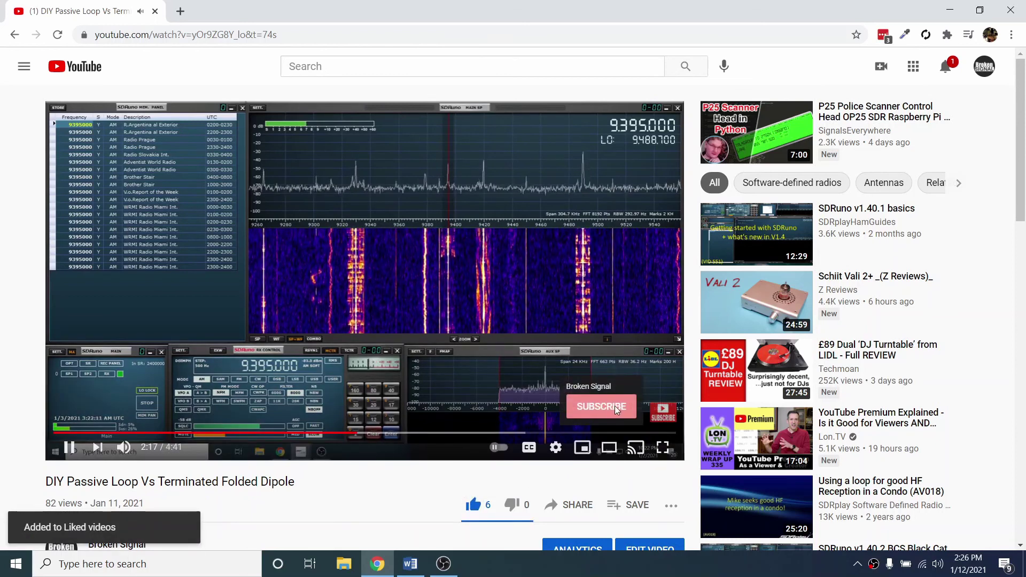